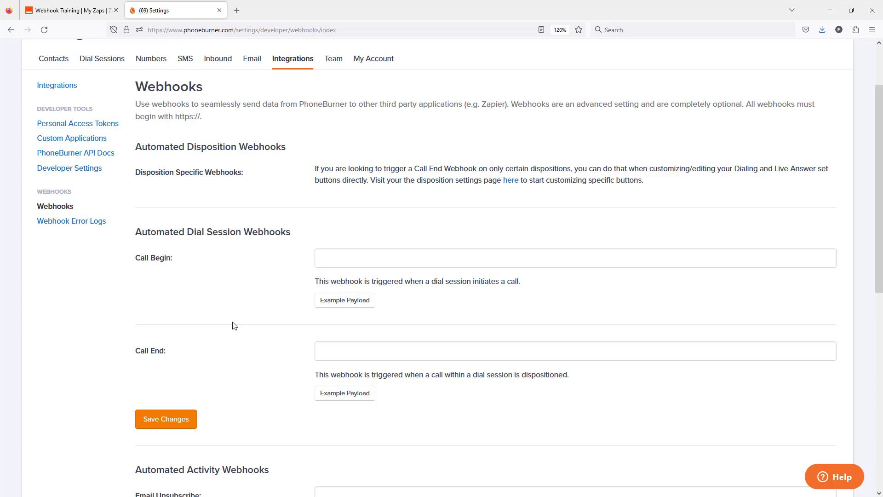
# - Open the PhoneBurner contacts list in a separate browser tab and select all the listed contacts
pyautogui.scroll(3, 235, 325)
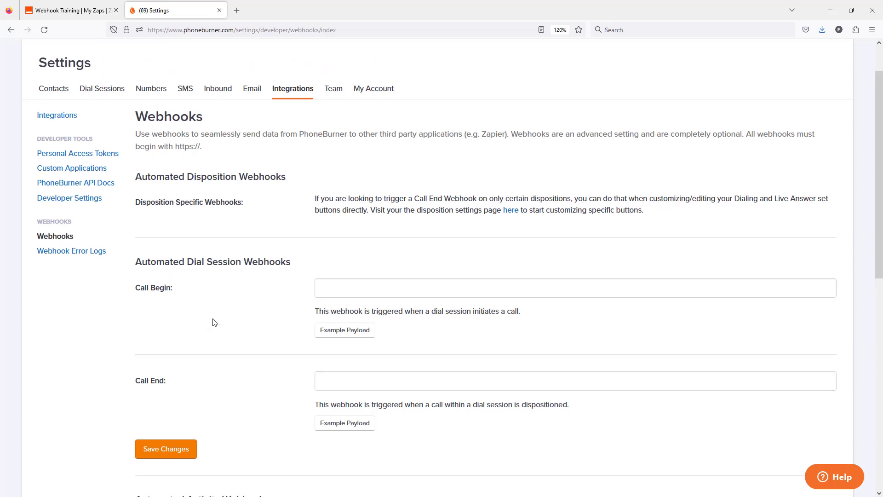
pyautogui.middleClick(174, 64)
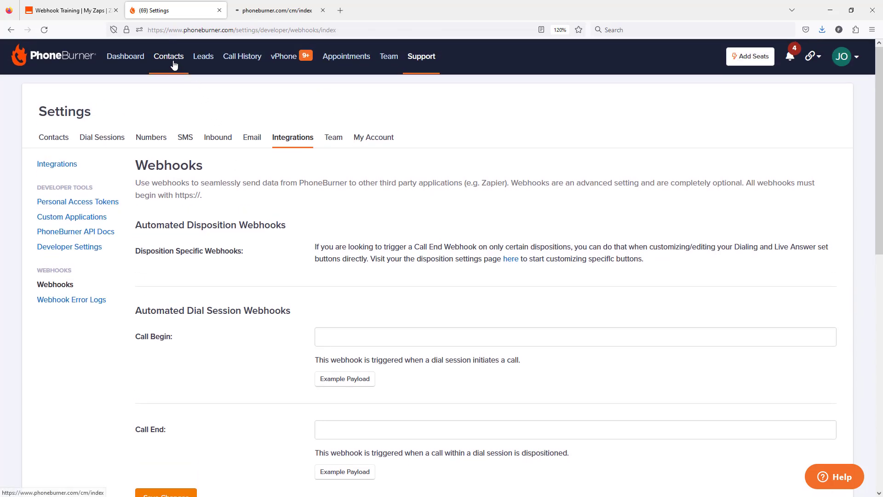
pyautogui.click(270, 13)
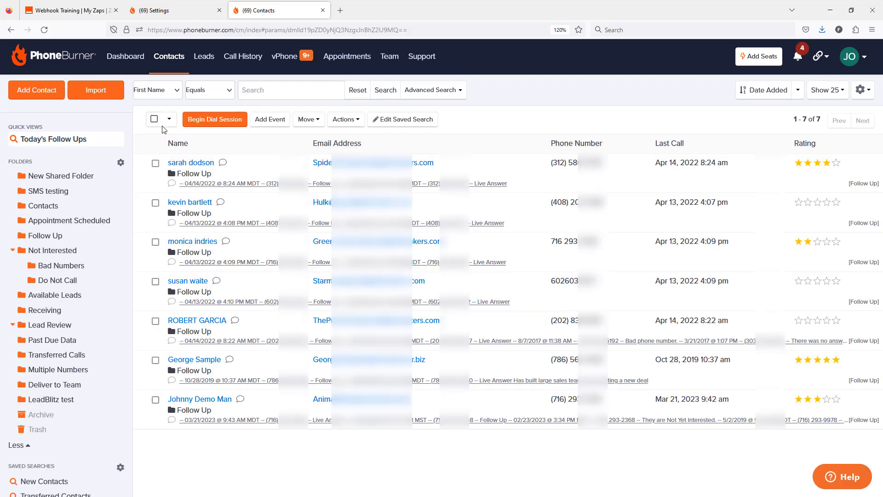
pyautogui.click(154, 120)
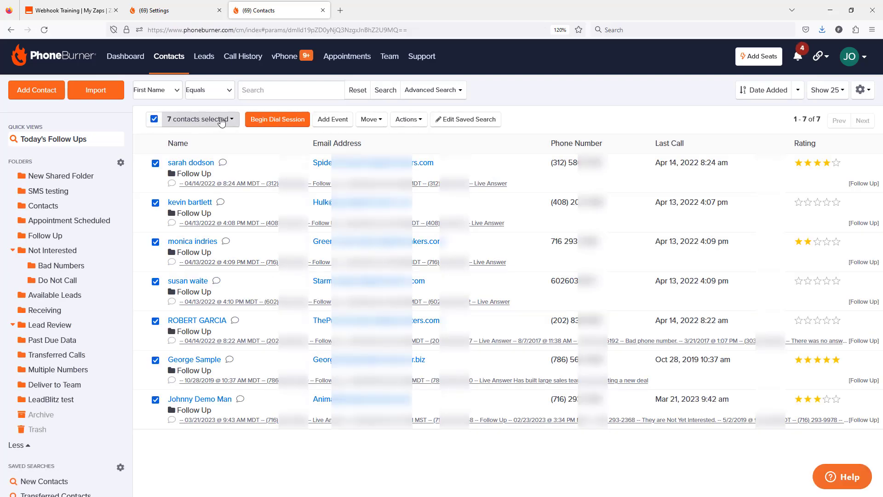
# - Begin a dial session for the selected contacts and connect it through the browser, allowing microphone access
pyautogui.click(298, 123)
pyautogui.click(235, 240)
pyautogui.click(239, 272)
pyautogui.moveTo(257, 9); pyautogui.dragTo(419, 11)
pyautogui.click(428, 282)
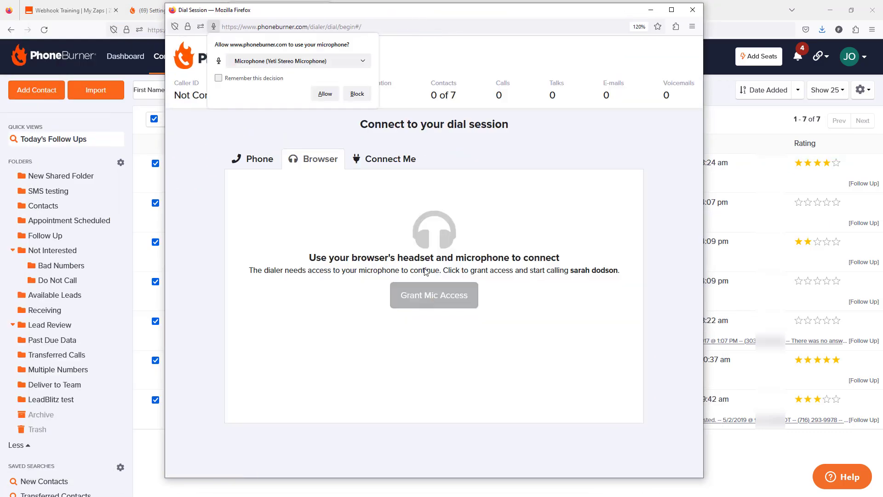
pyautogui.click(325, 93)
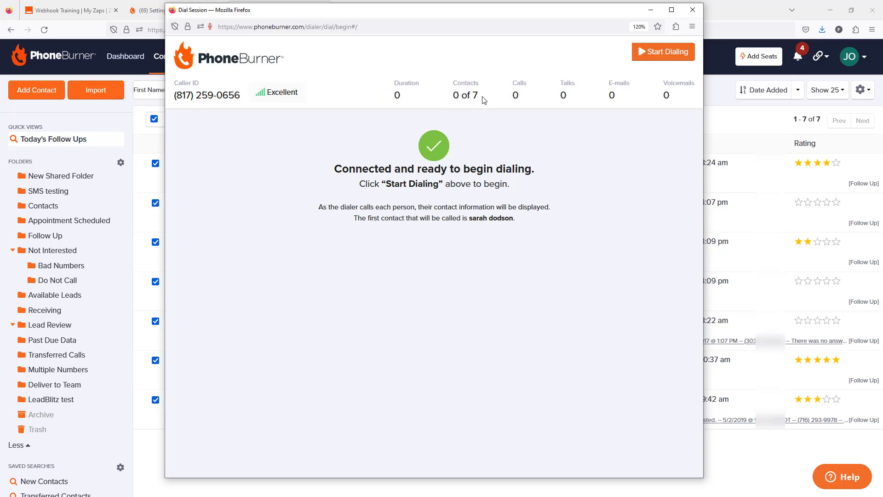
# - Start dialing, mark the first contact's call as No Answer, and end and close the session during the second call
pyautogui.click(659, 52)
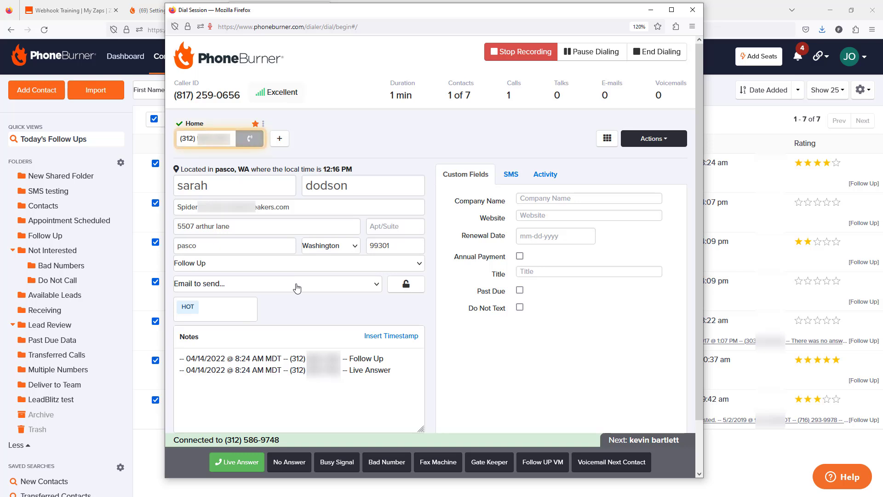
pyautogui.click(289, 463)
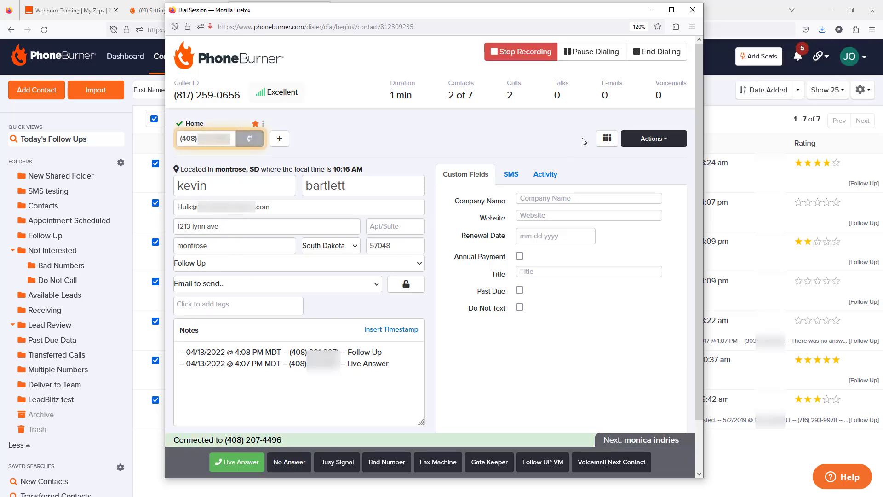
pyautogui.click(658, 53)
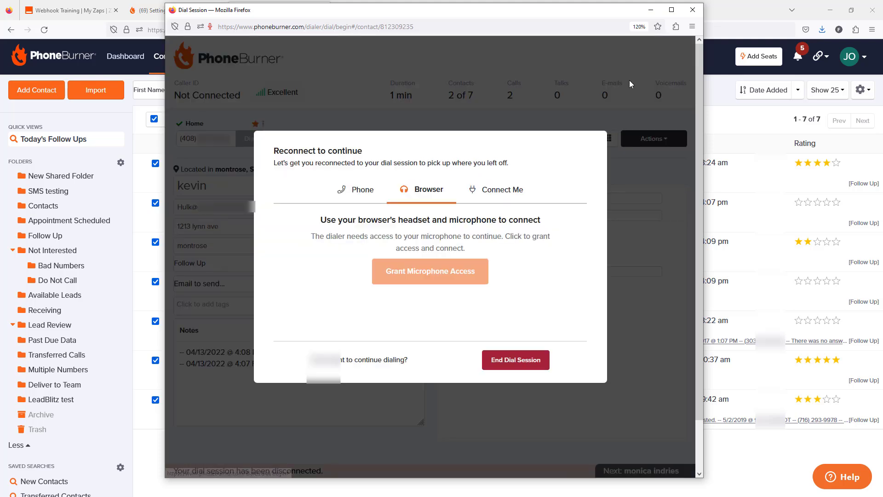
pyautogui.click(692, 9)
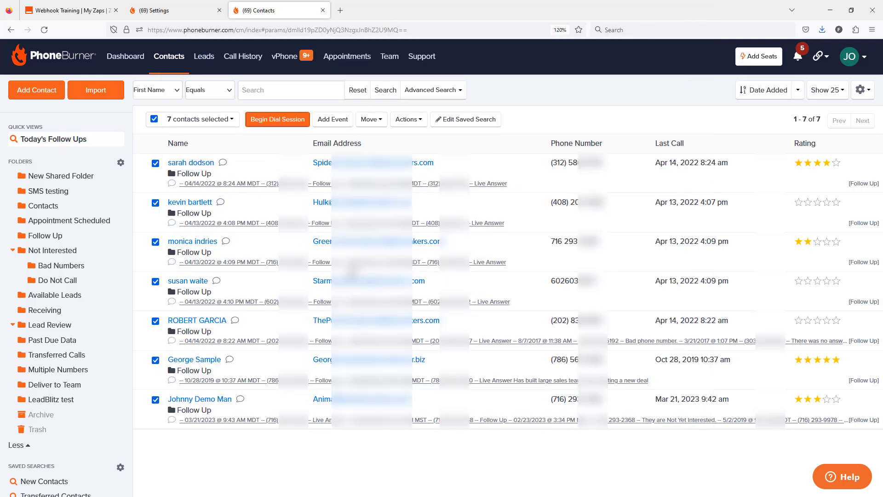
# - Review the Automated Dial Session Webhooks settings, and switch to Zapier to create a Zap in the Webhook Training folder
pyautogui.click(184, 10)
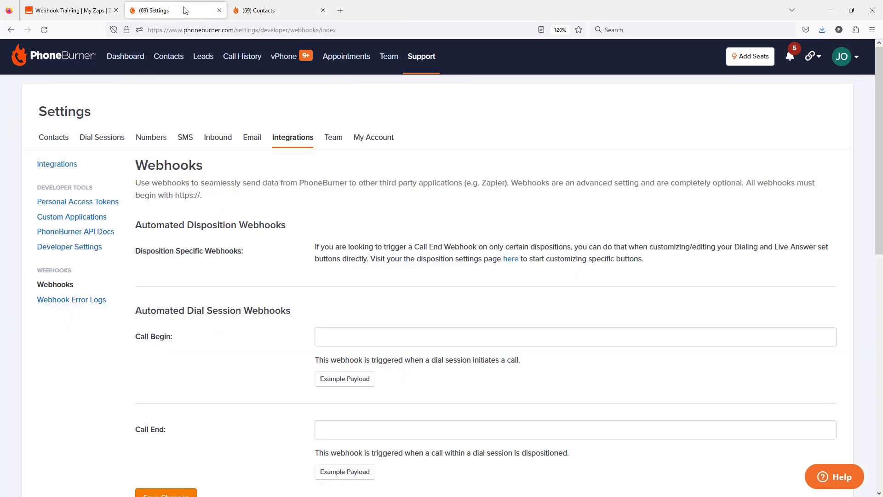
pyautogui.scroll(-3, 219, 184)
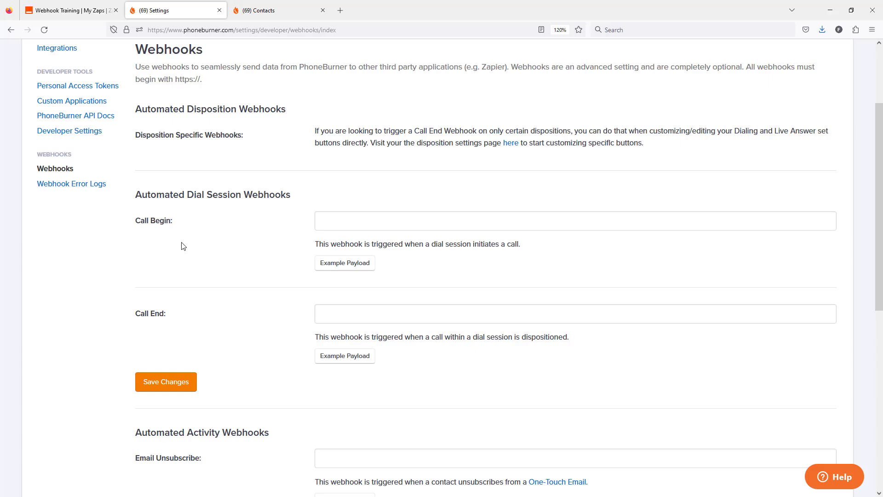
pyautogui.click(73, 12)
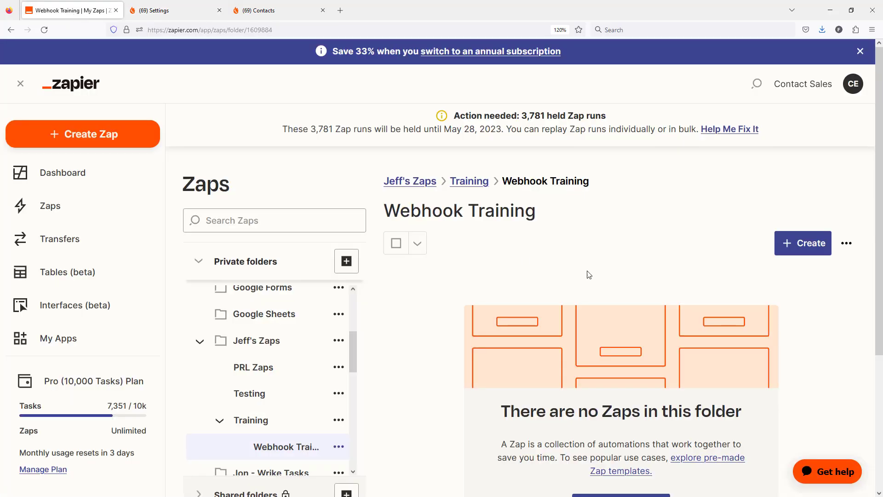
pyautogui.click(813, 248)
pyautogui.click(767, 280)
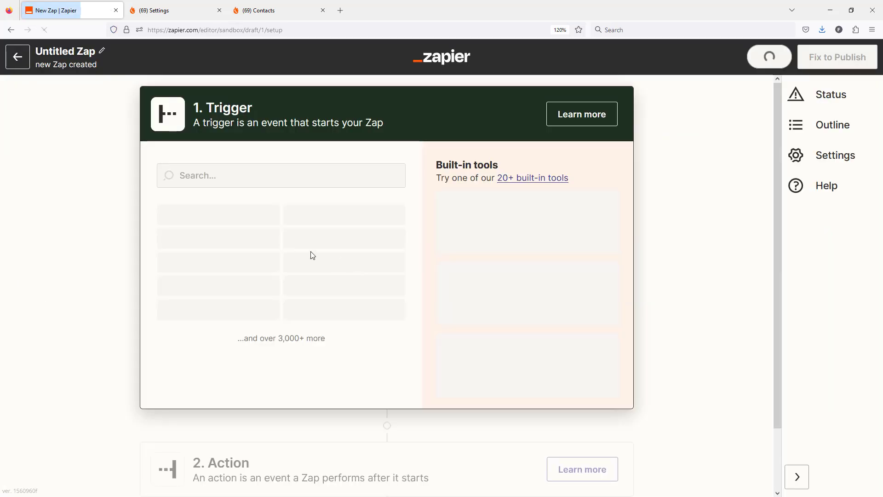
# - Name the new Zap "Call Begin Webhook"
pyautogui.click(102, 52)
pyautogui.write('C')
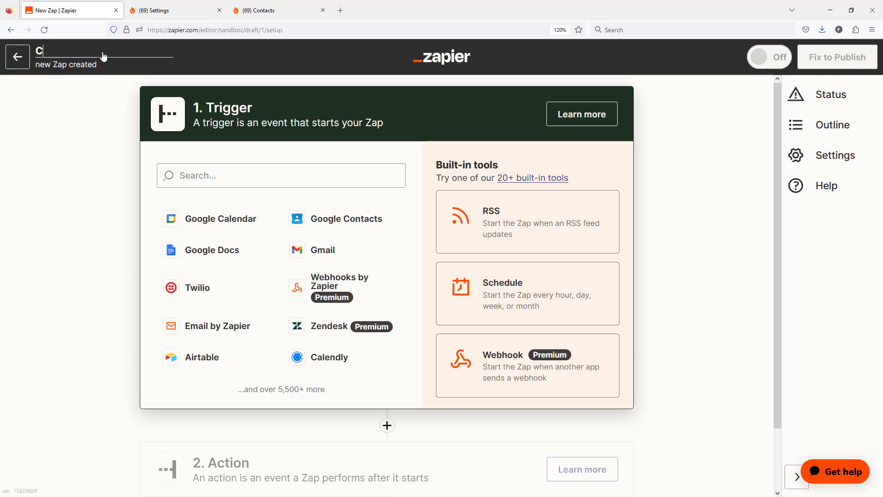
pyautogui.write('all Begin Webhook')
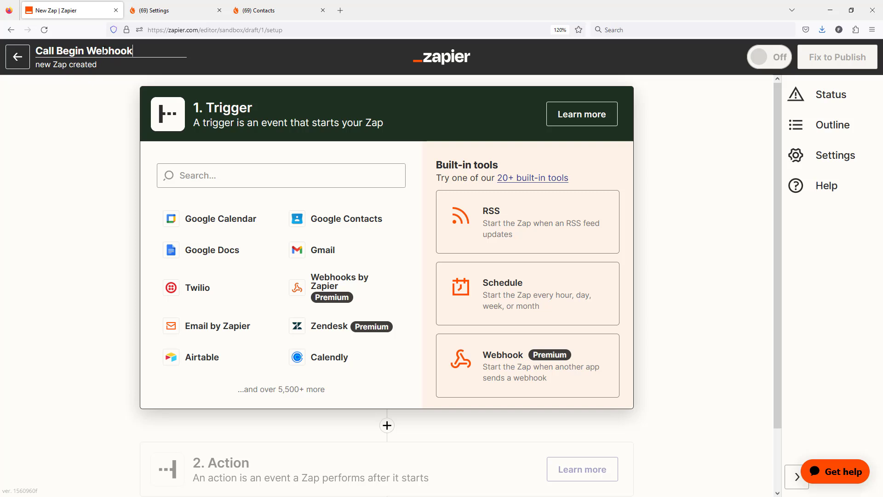
pyautogui.click(100, 117)
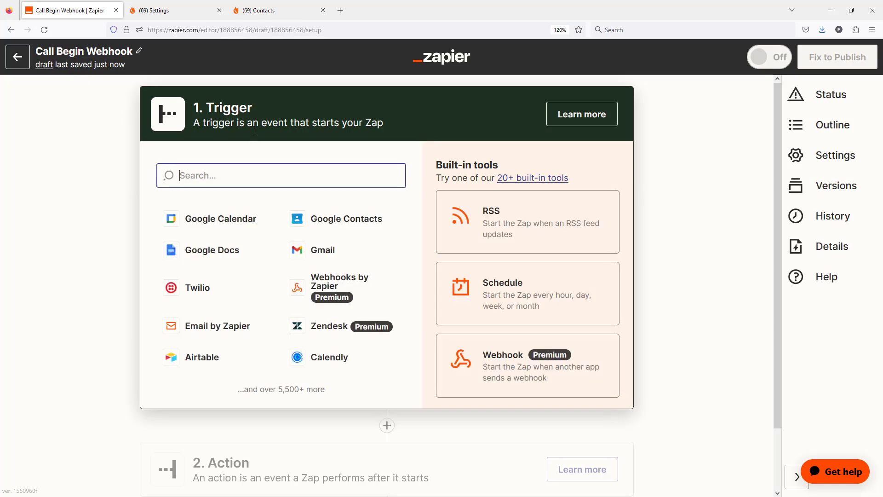
# - Set the Zap's trigger to Webhooks by Zapier with the Catch Hook event and continue to the trigger options
pyautogui.write('weboo')
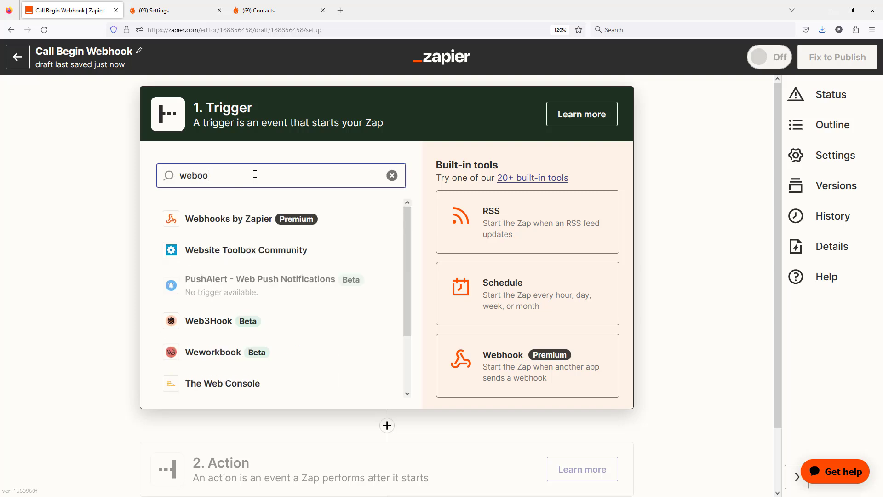
pyautogui.click(240, 225)
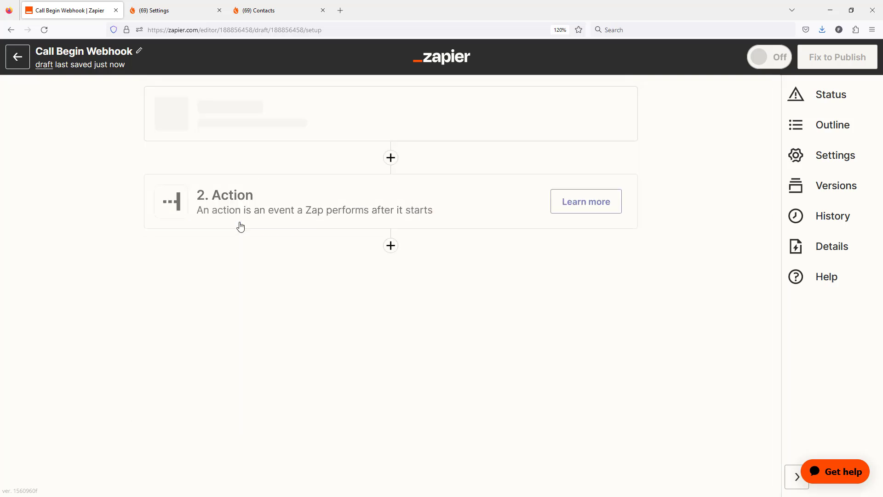
pyautogui.click(255, 253)
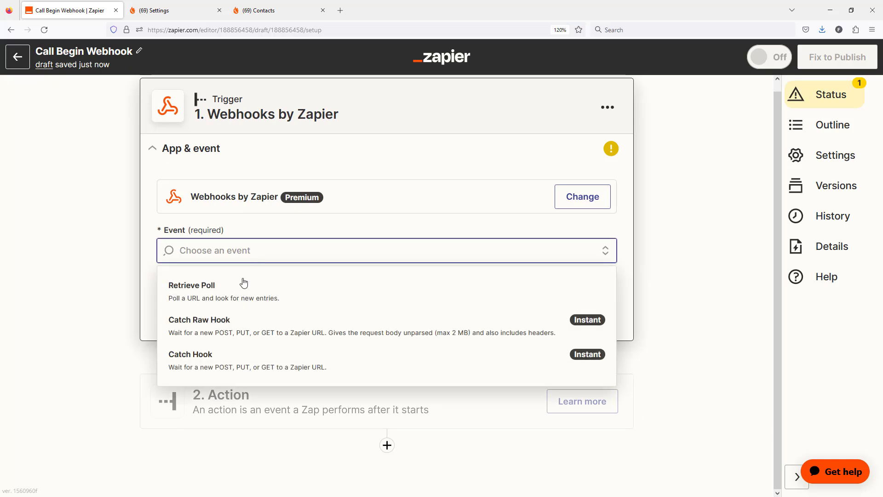
pyautogui.click(222, 358)
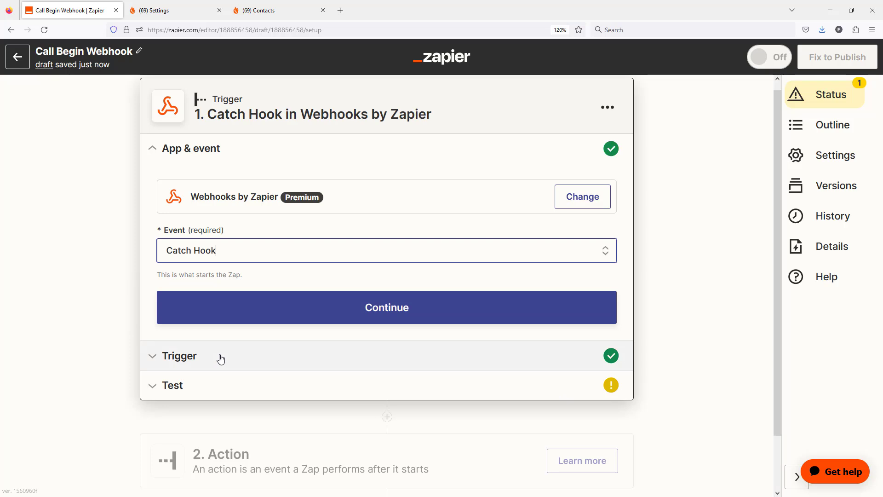
pyautogui.click(351, 314)
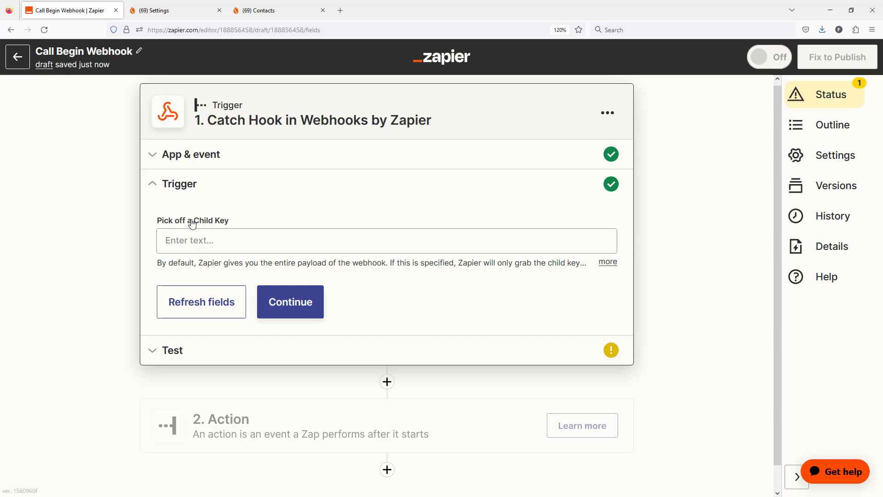
# - Leave the child key empty, copy the Zap's webhook URL, and save it as the Call Begin webhook in PhoneBurner's settings
pyautogui.click(295, 301)
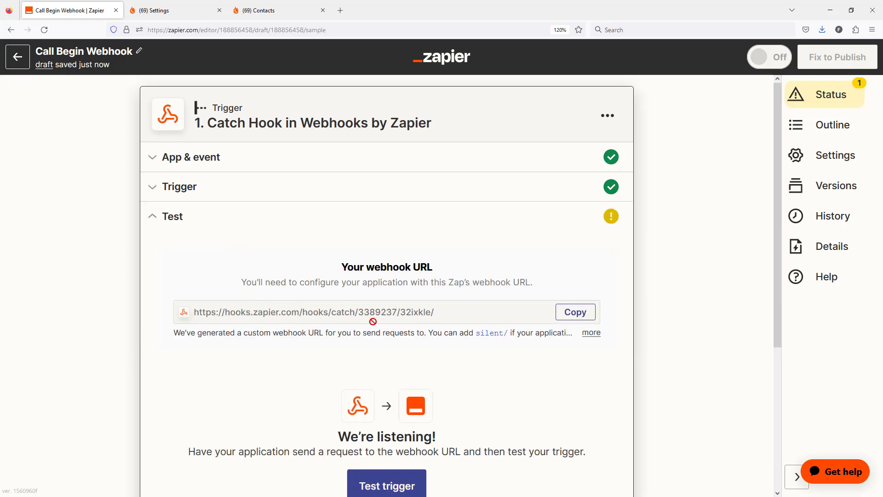
pyautogui.click(574, 313)
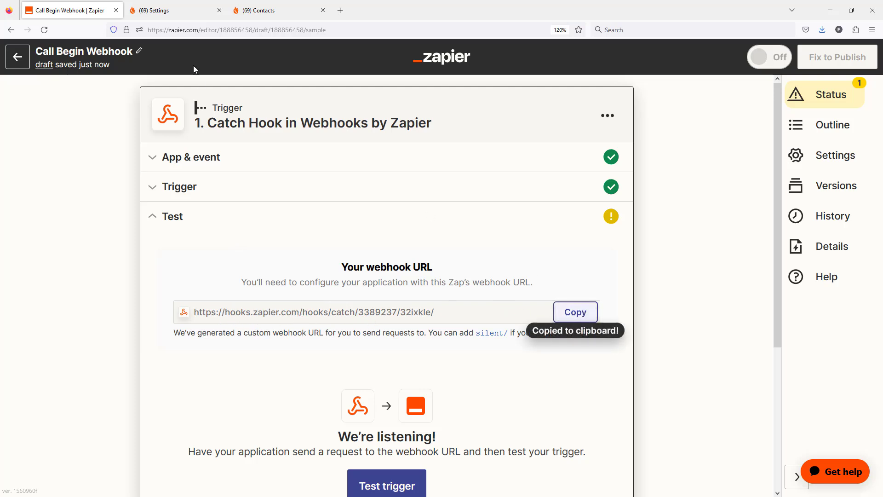
pyautogui.click(170, 13)
pyautogui.click(360, 228)
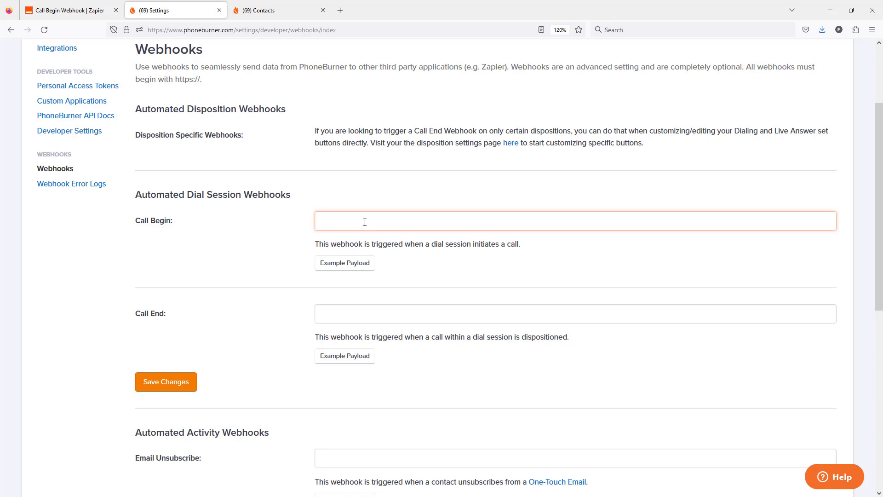
pyautogui.hotkey('ctrl', 'v')
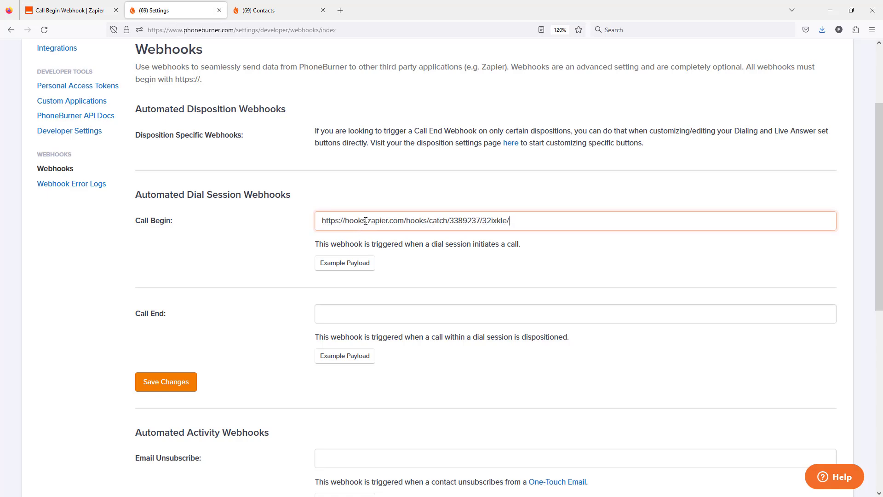
pyautogui.click(166, 387)
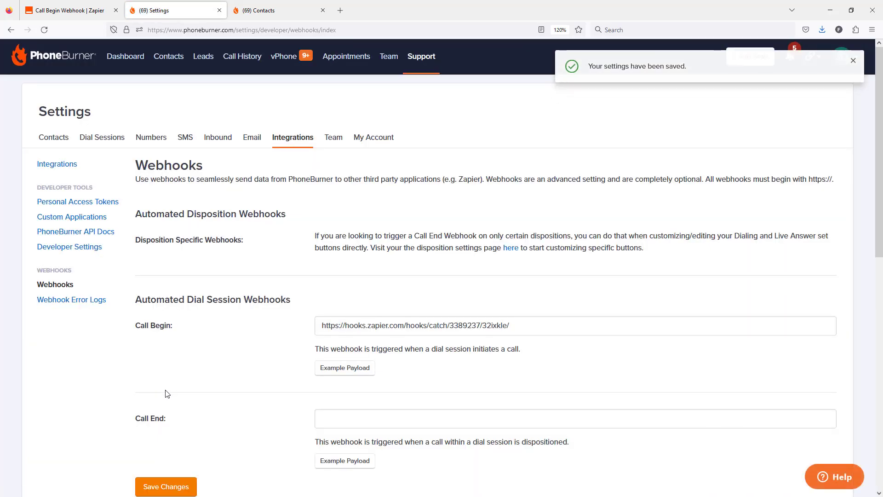
# - Begin another dial session for the selected contacts with the Customer Follow Up preset and start dialing
pyautogui.click(271, 14)
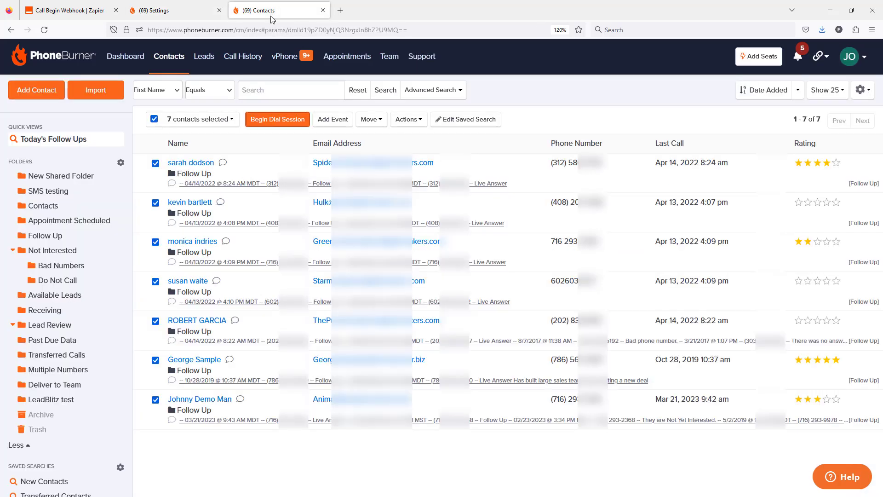
pyautogui.click(277, 124)
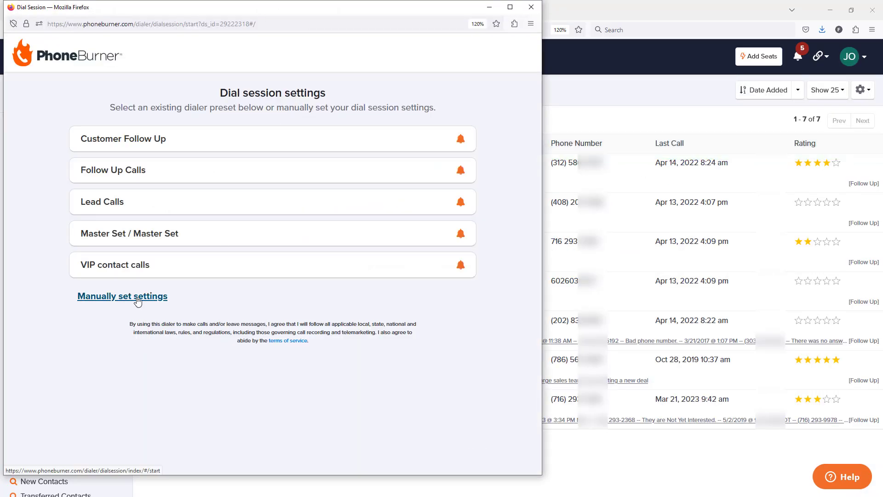
pyautogui.click(271, 138)
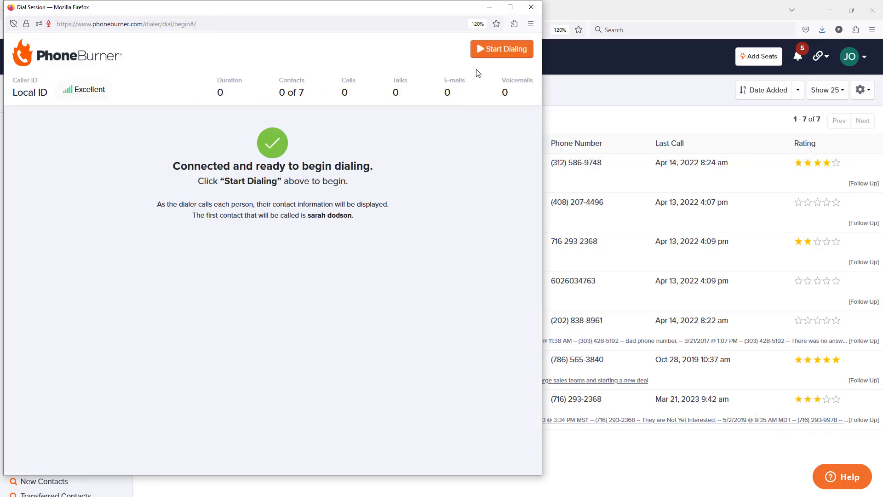
pyautogui.click(501, 52)
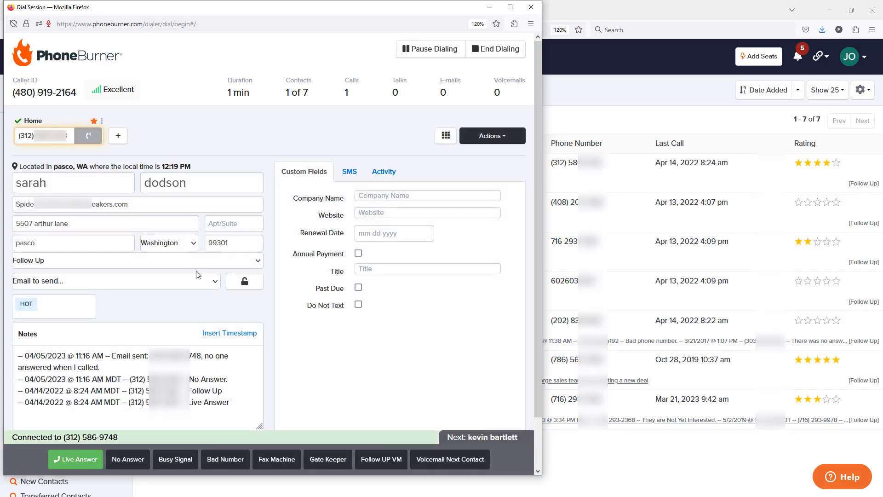
# - Mark the first contact's call as Live Answer, end the call, and close the dial session
pyautogui.click(75, 459)
pyautogui.click(214, 446)
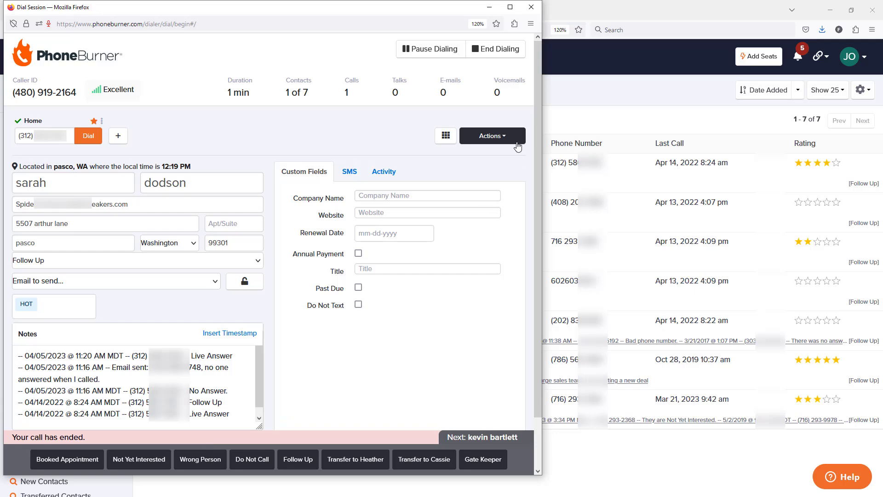
pyautogui.click(607, 12)
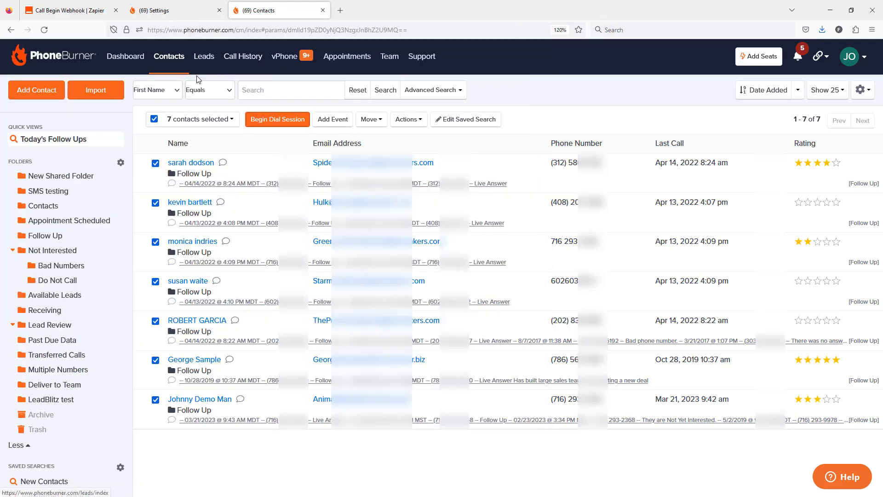
# - Switch to the Zapier editor, test the Catch Hook trigger, and review the request data it receives
pyautogui.click(76, 13)
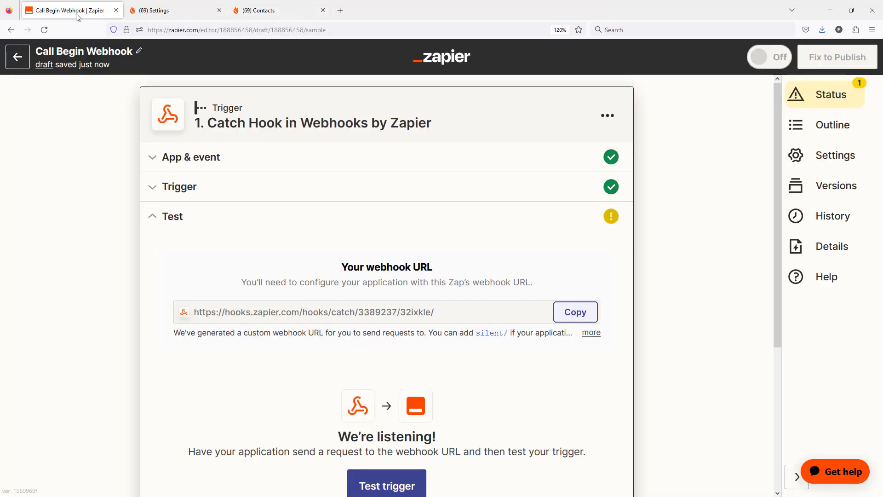
pyautogui.scroll(-3, 432, 312)
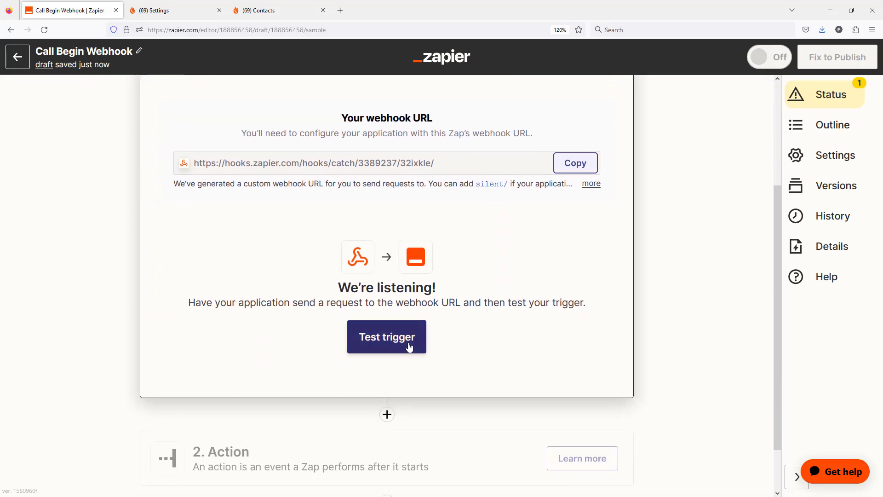
pyautogui.click(399, 348)
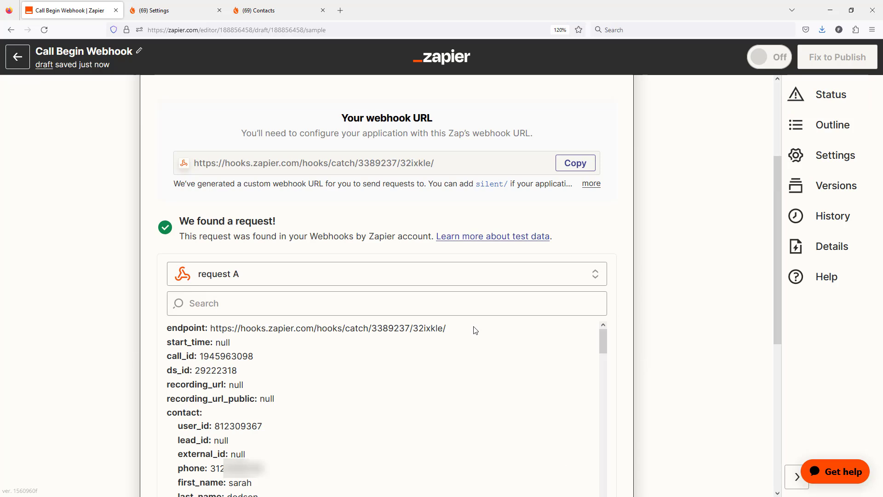
pyautogui.scroll(-2, 644, 269)
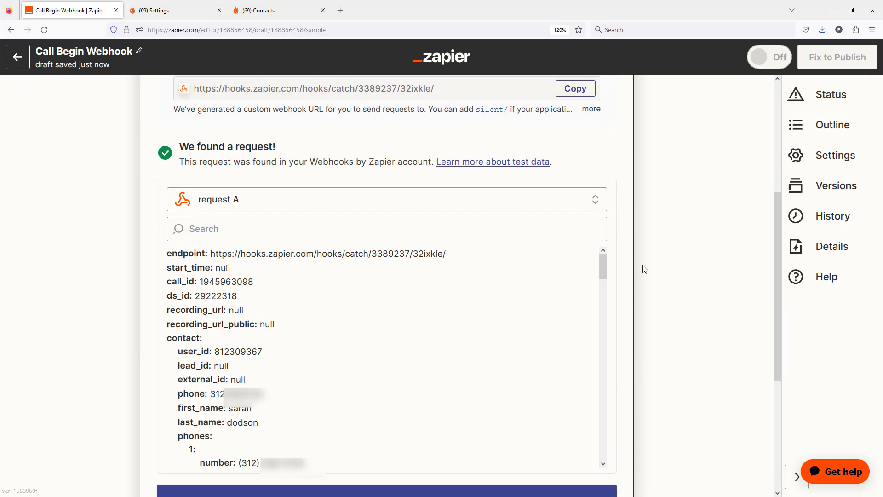
# - Open the Call Begin example payload in PhoneBurner's webhook settings and compare it with the request data in Zapier
pyautogui.click(177, 12)
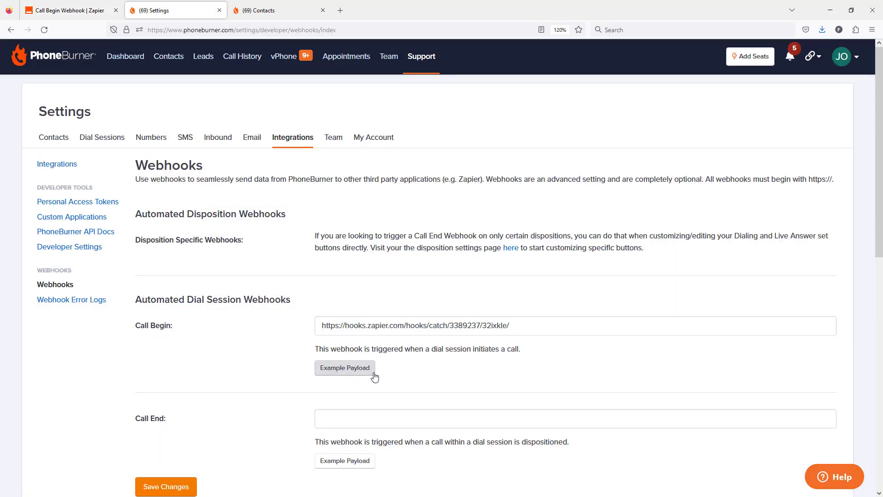
pyautogui.click(336, 370)
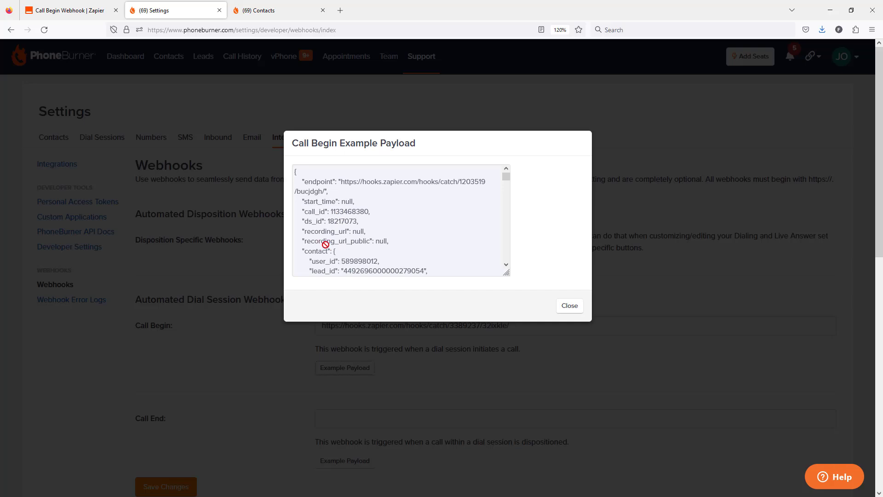
pyautogui.click(73, 11)
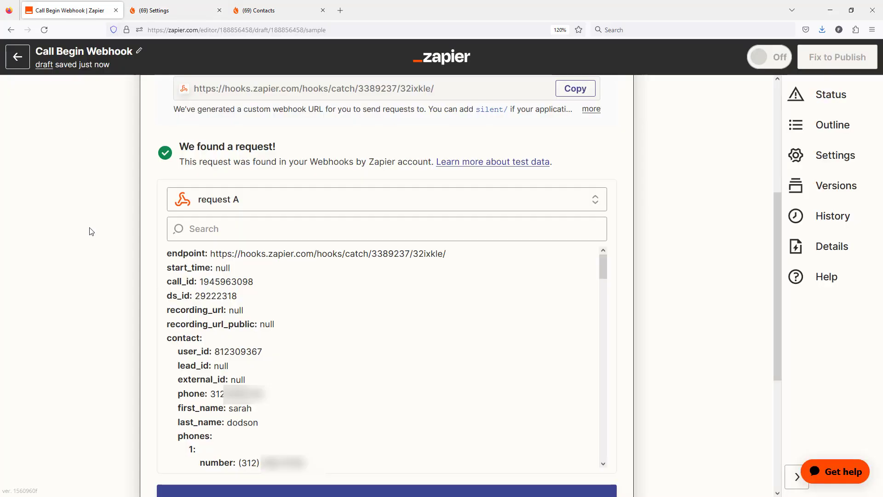
pyautogui.click(174, 13)
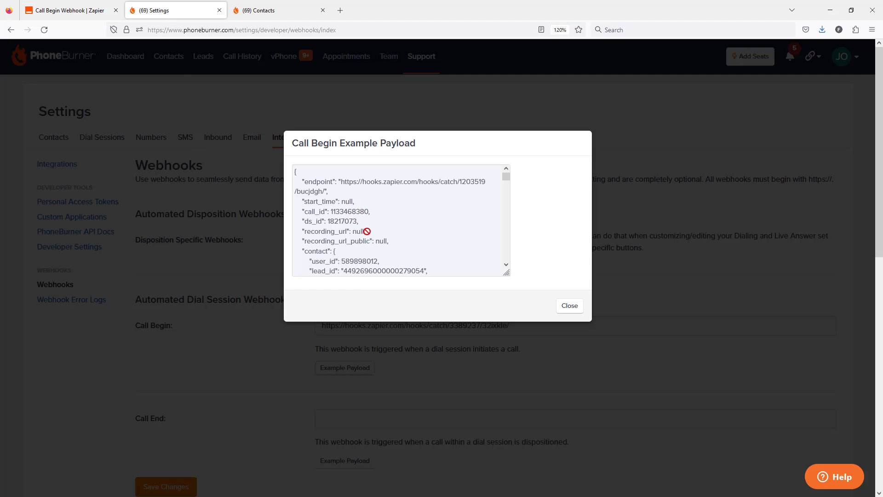
pyautogui.click(69, 11)
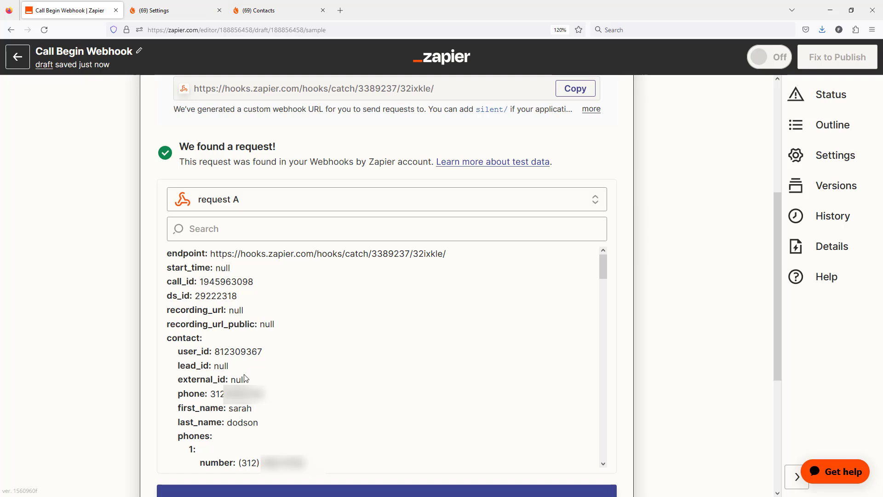
# - Review the available events for the Webhooks by Zapier trigger, leaving Catch Hook selected
pyautogui.scroll(5, 244, 369)
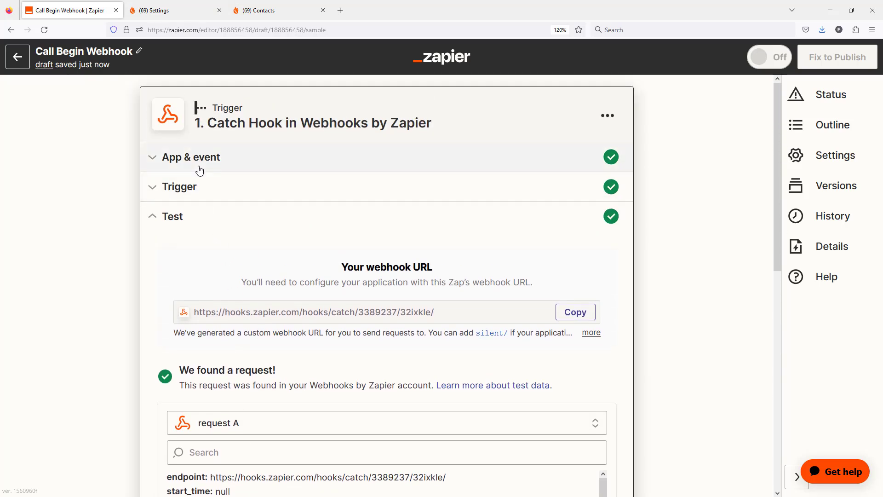
pyautogui.click(199, 169)
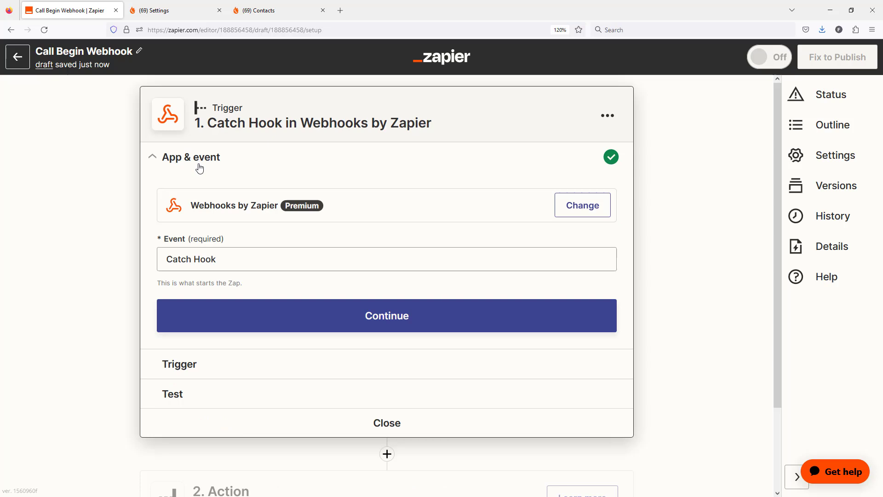
pyautogui.click(212, 261)
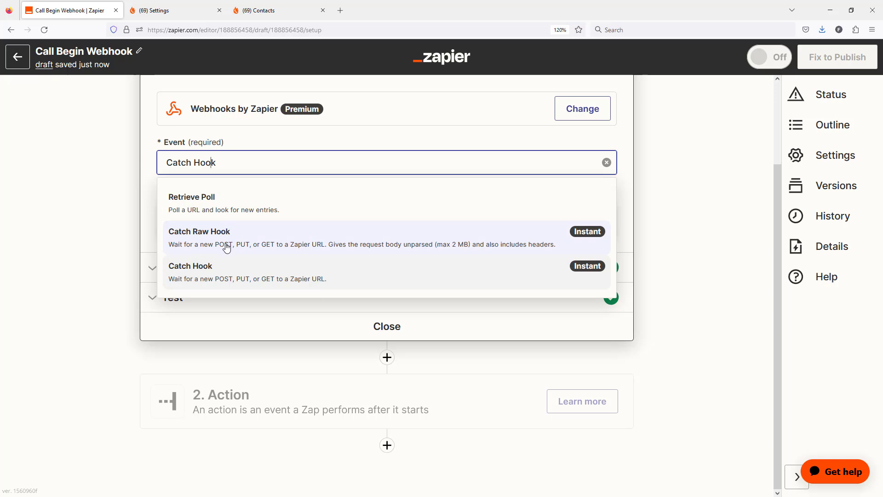
pyautogui.click(702, 256)
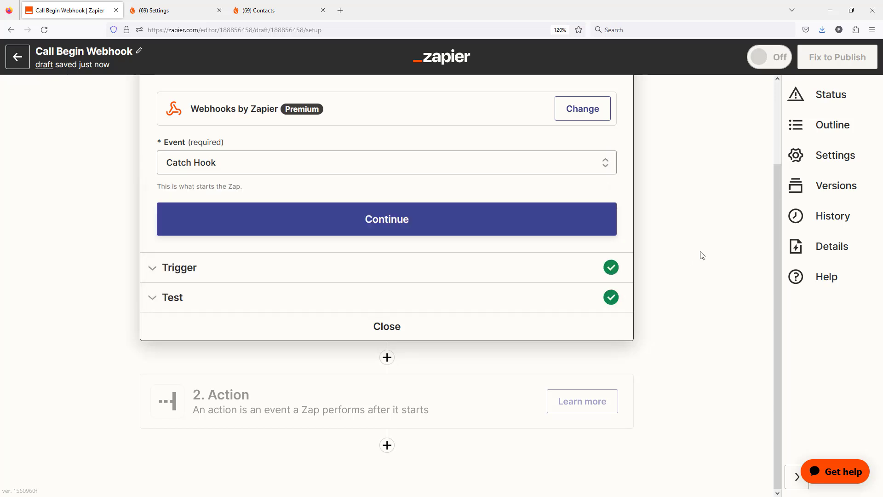
# - Return to the trigger's test results, review request A, and continue to the Zap's action step
pyautogui.click(211, 305)
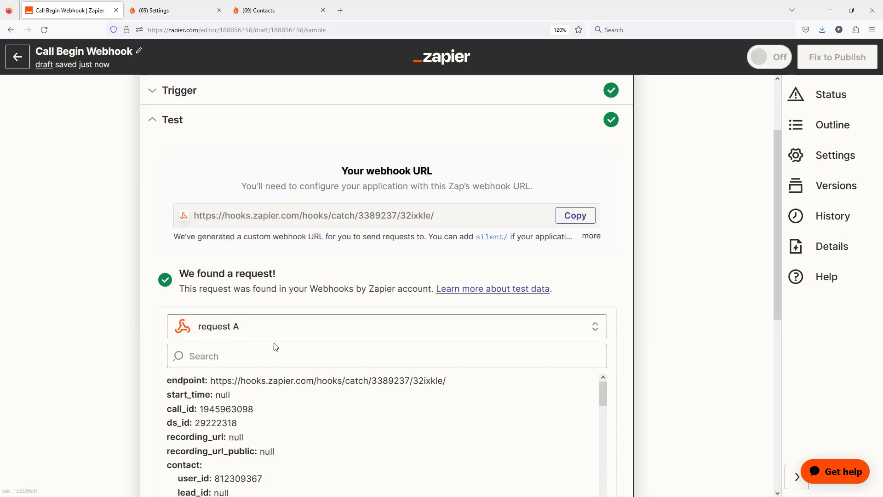
pyautogui.scroll(-3, 424, 337)
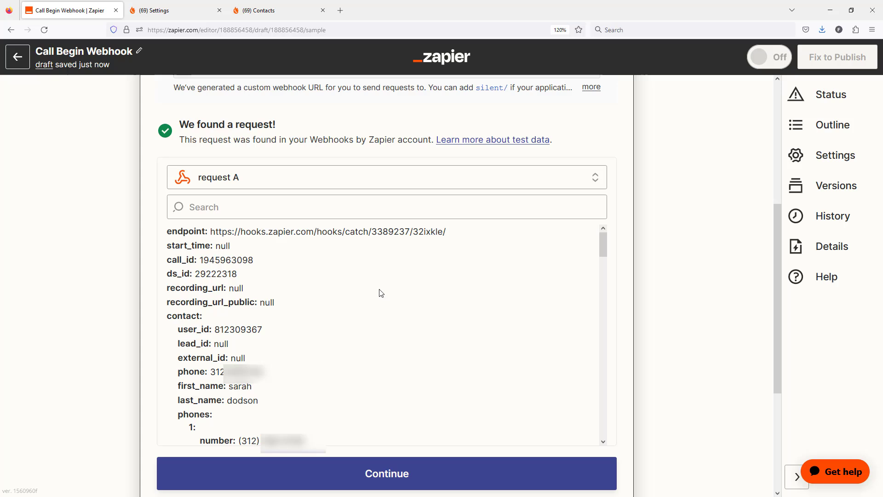
pyautogui.scroll(-2, 673, 246)
pyautogui.scroll(-3, 672, 247)
pyautogui.click(393, 284)
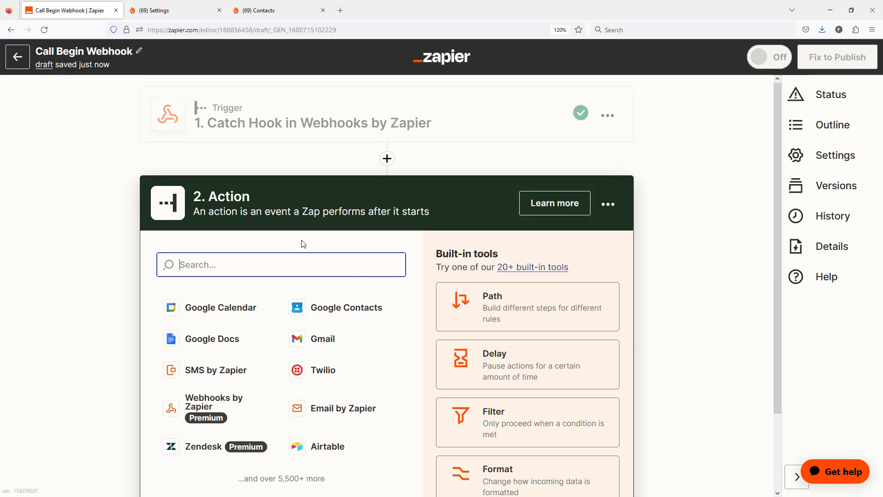
# - Set the Zap's action to Google Sheets with the Create Spreadsheet Row event and continue to the account choice
pyautogui.write('googl')
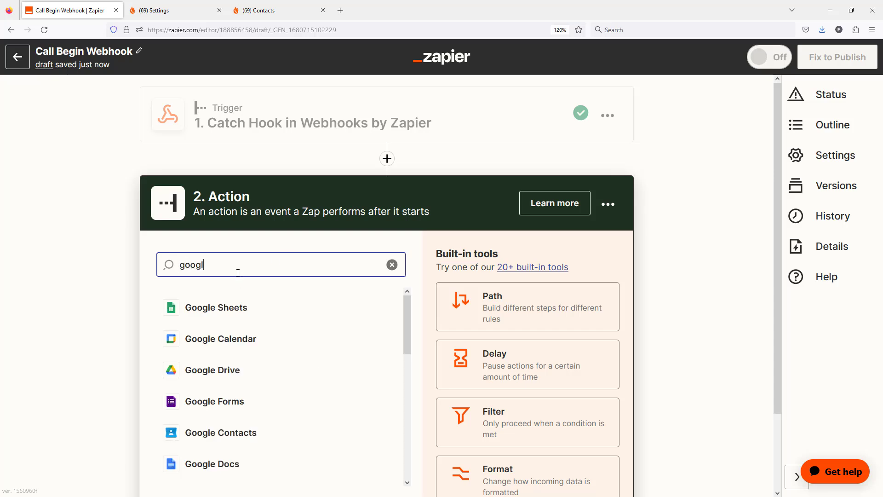
pyautogui.click(233, 307)
pyautogui.click(225, 350)
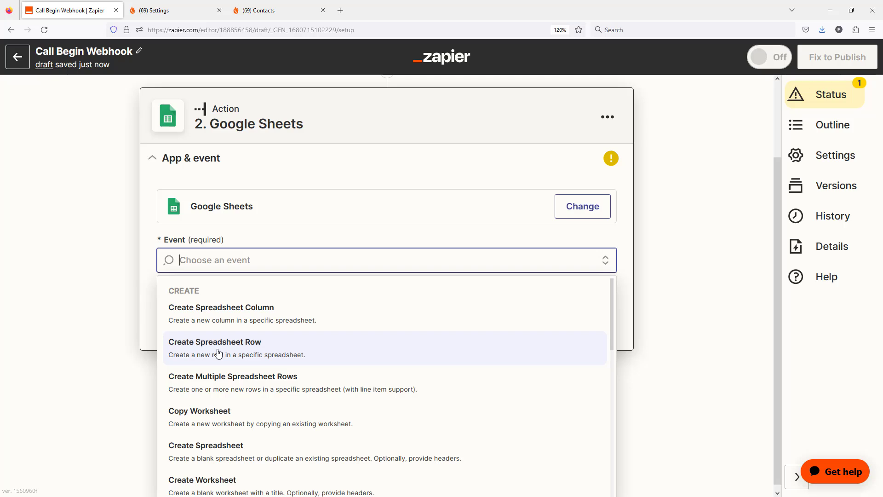
pyautogui.click(218, 353)
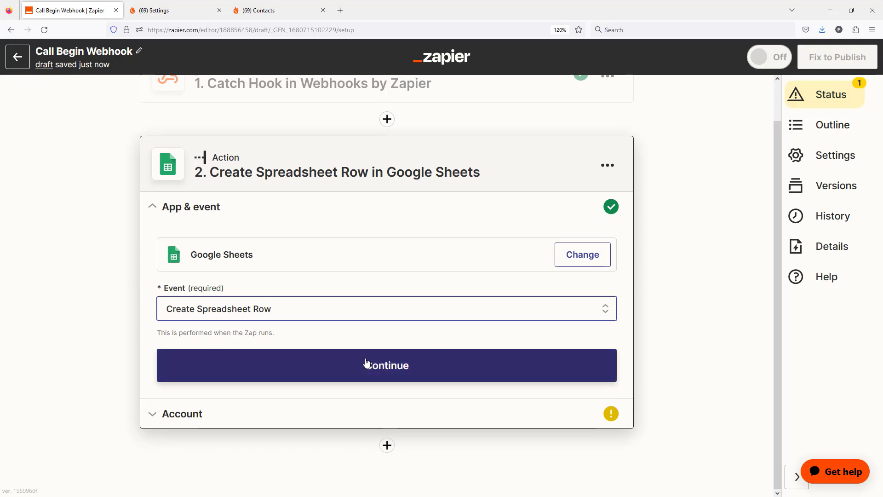
pyautogui.click(323, 368)
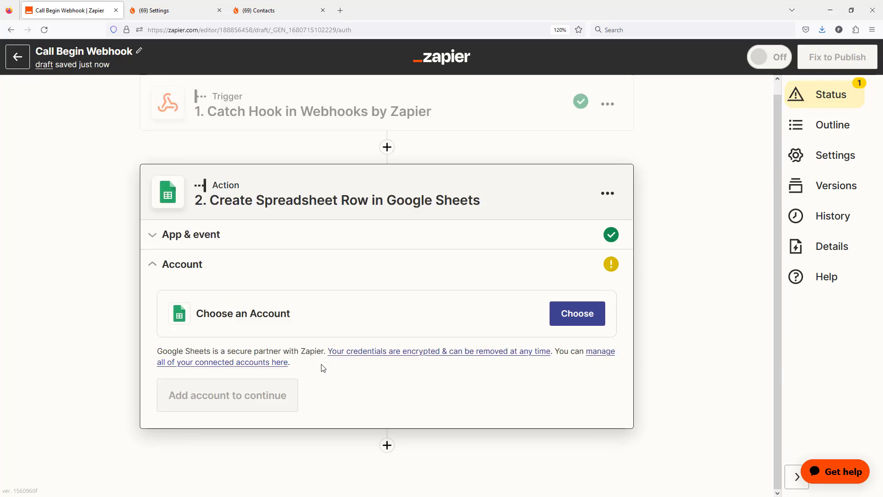
# - Choose the first listed Google Sheets account for the action and set the drive to My Google Drive
pyautogui.click(572, 316)
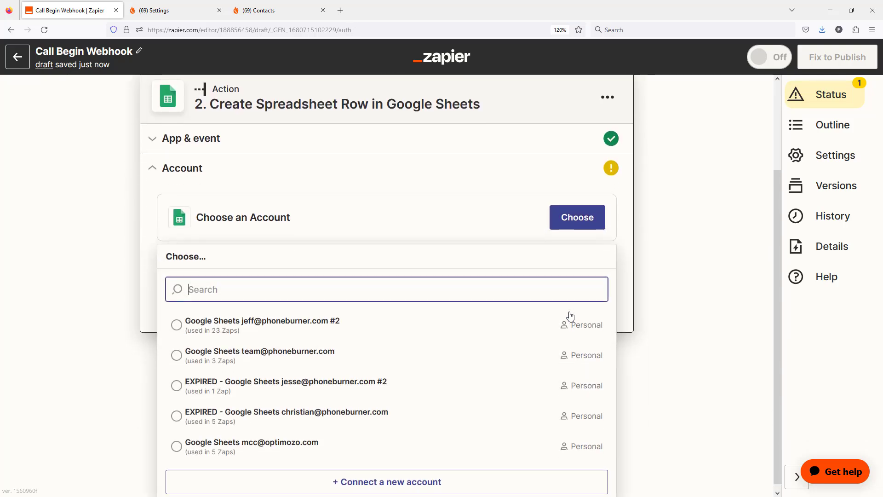
pyautogui.click(293, 327)
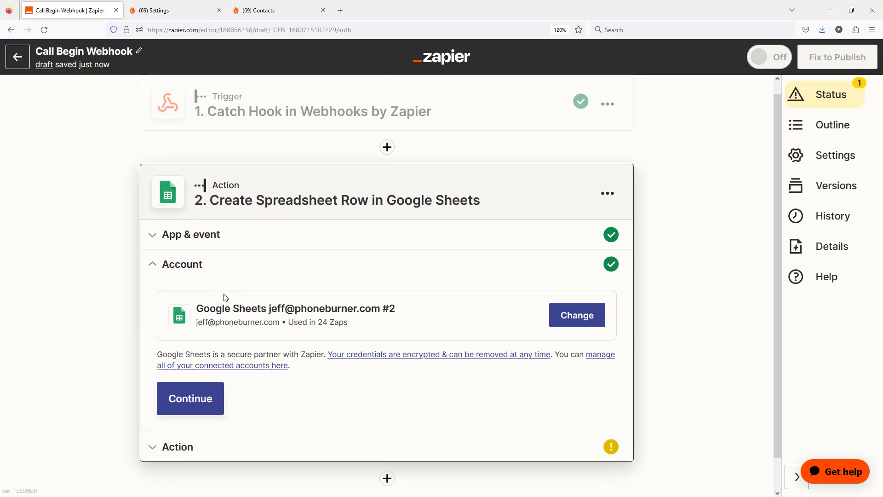
pyautogui.click(210, 399)
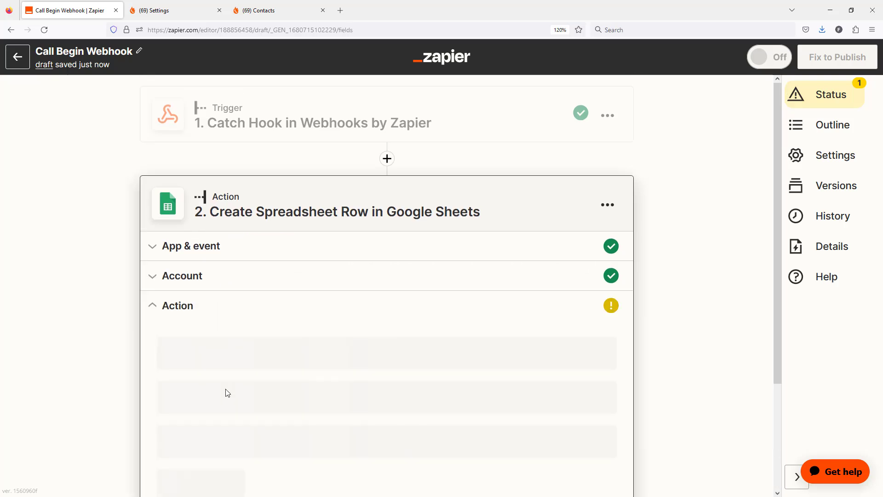
pyautogui.click(197, 362)
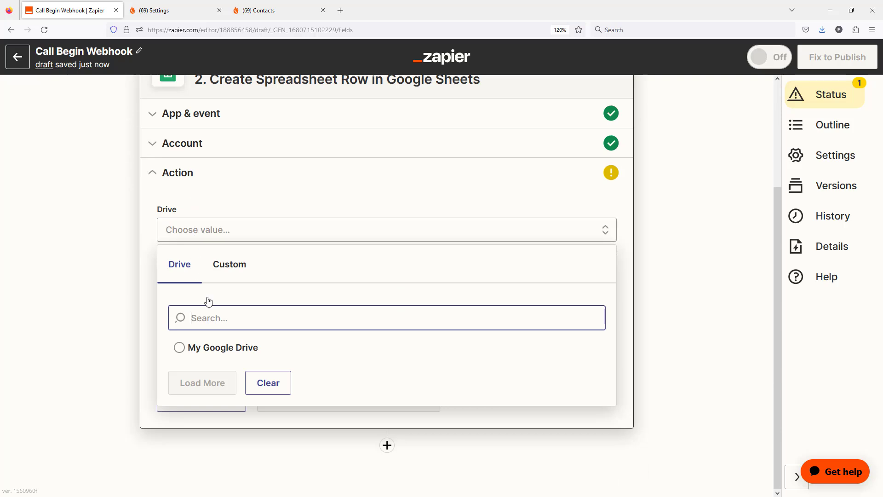
pyautogui.click(220, 348)
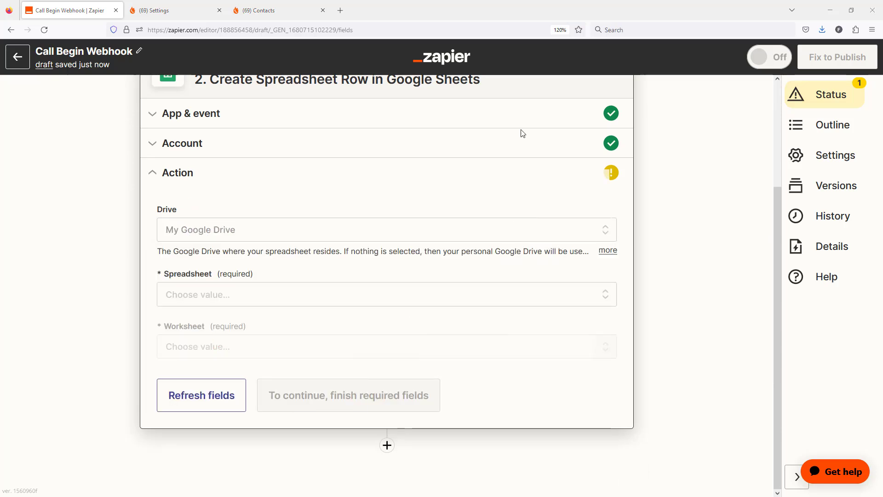
# - Switch to the Webhook Training 2023 spreadsheet in Google Sheets and rename Sheet1 as Call Begin
pyautogui.click(357, 8)
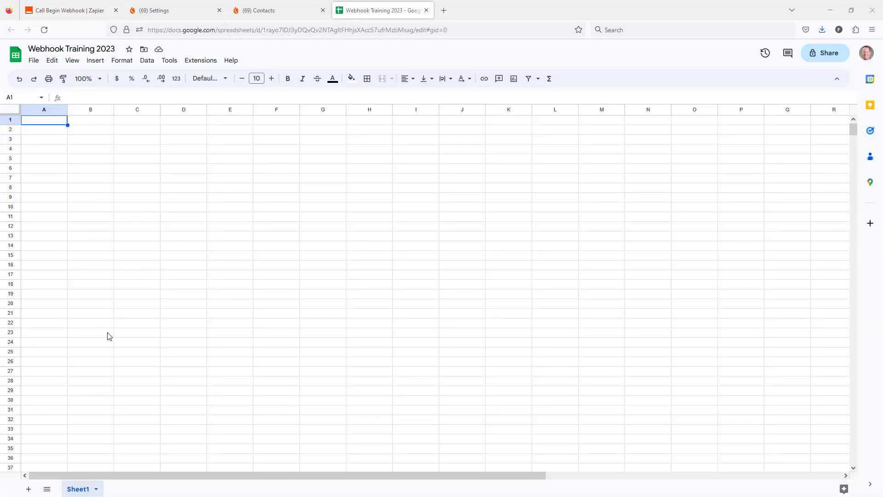
pyautogui.click(96, 490)
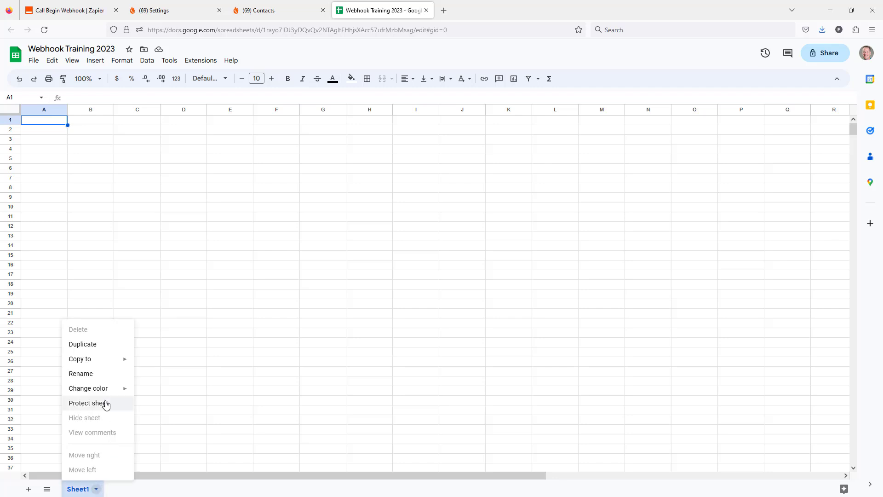
pyautogui.click(90, 375)
pyautogui.write('Call')
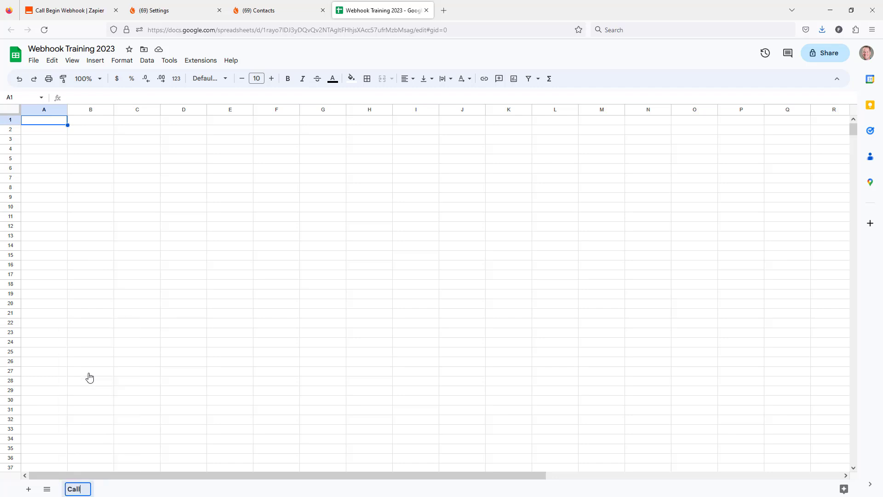
pyautogui.write(' Begin')
pyautogui.press('Return')
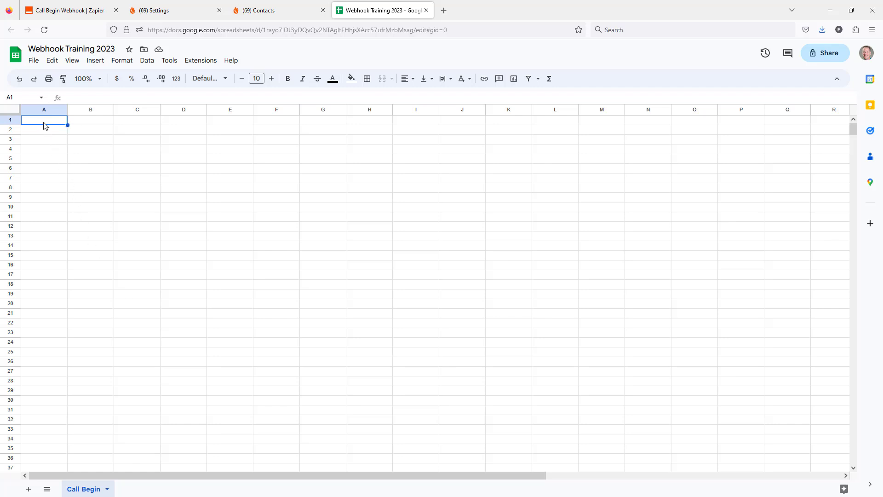
# - Enter the headers Contact Name, Caller Name, Phone number, Contact ID and Lead ID in cells A1 to E1
pyautogui.write('Contact Name')
pyautogui.press('Tab')
pyautogui.write('Caller Name')
pyautogui.press('Tab')
pyautogui.write('Phone number')
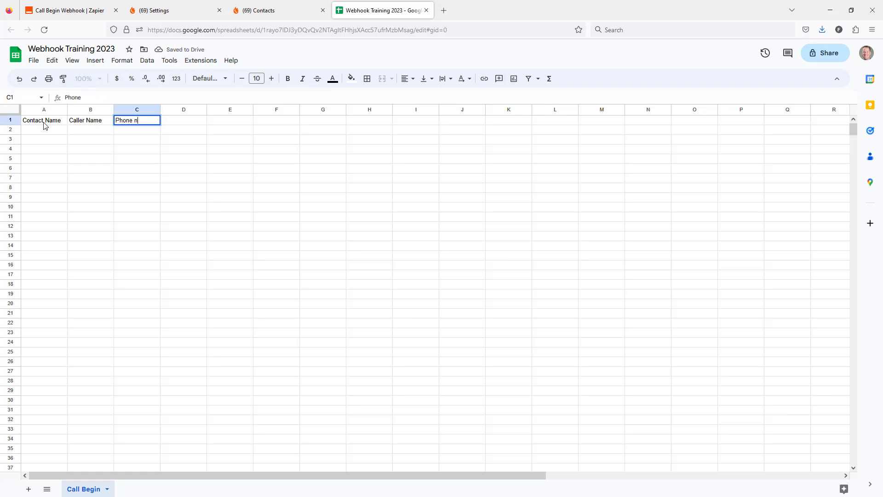
pyautogui.press('Tab')
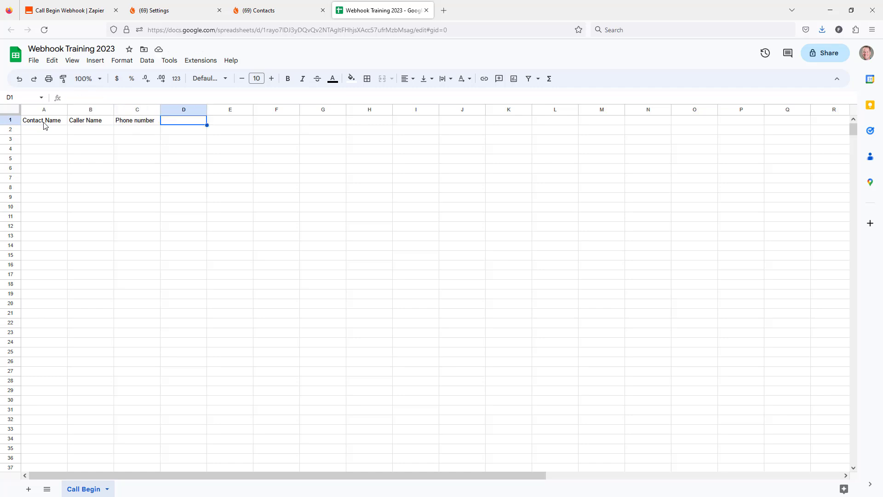
pyautogui.write('Contact ID')
pyautogui.press('Return')
pyautogui.click(228, 125)
pyautogui.write('Lead ID')
pyautogui.press('Return')
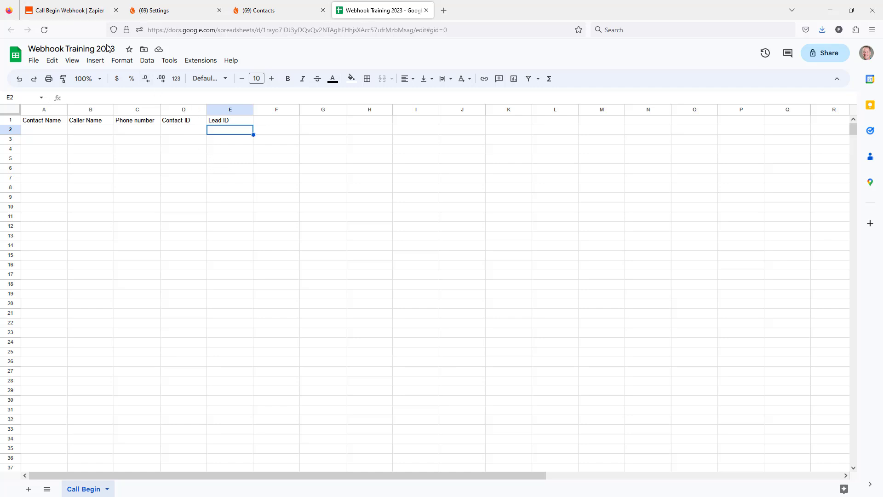
# - Return to the Zapier editor and select Webhook Training 2023 as the action's spreadsheet
pyautogui.click(58, 10)
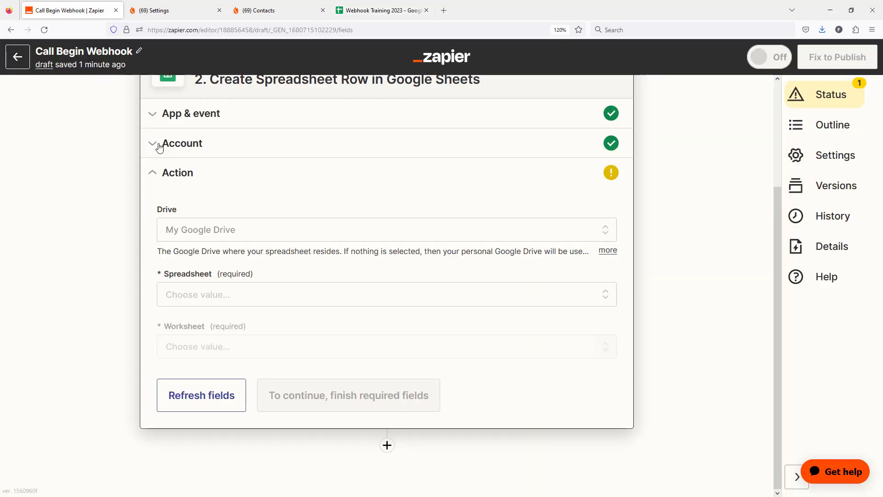
pyautogui.click(215, 297)
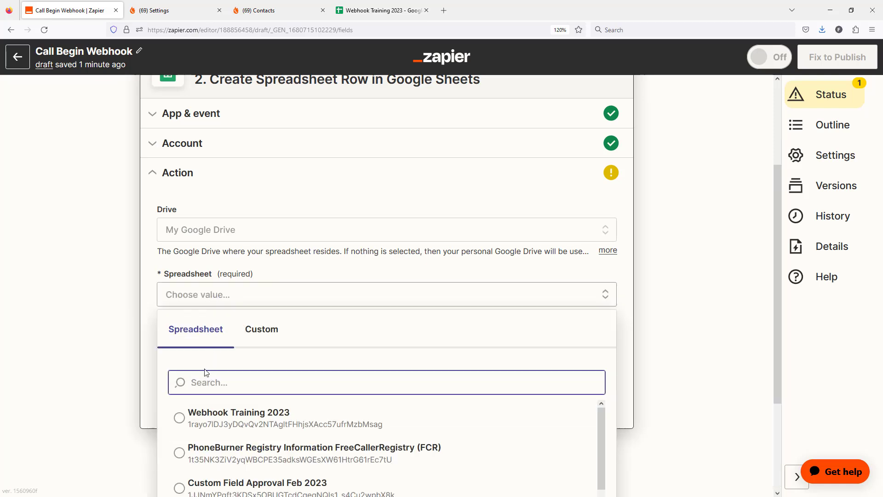
pyautogui.click(209, 416)
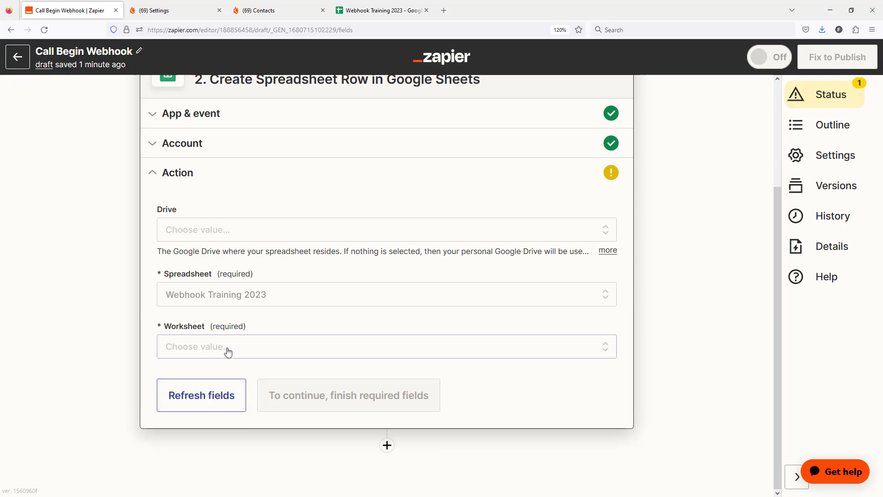
# - Select Call Begin as the action's worksheet and check its column headers in the Webhook Training 2023 spreadsheet
pyautogui.click(228, 352)
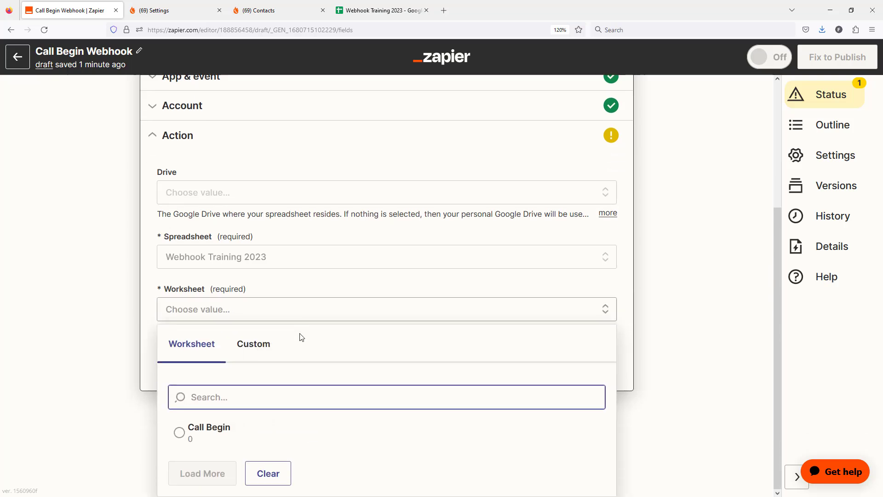
pyautogui.click(222, 433)
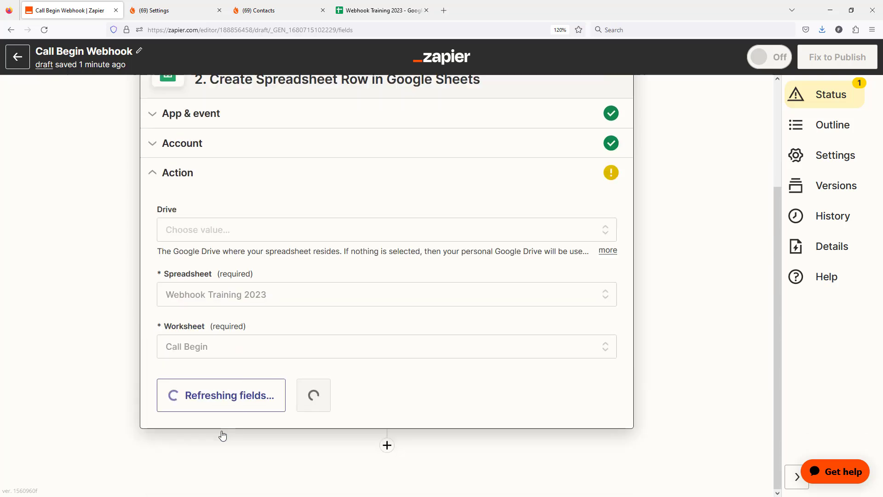
pyautogui.scroll(-5, 177, 306)
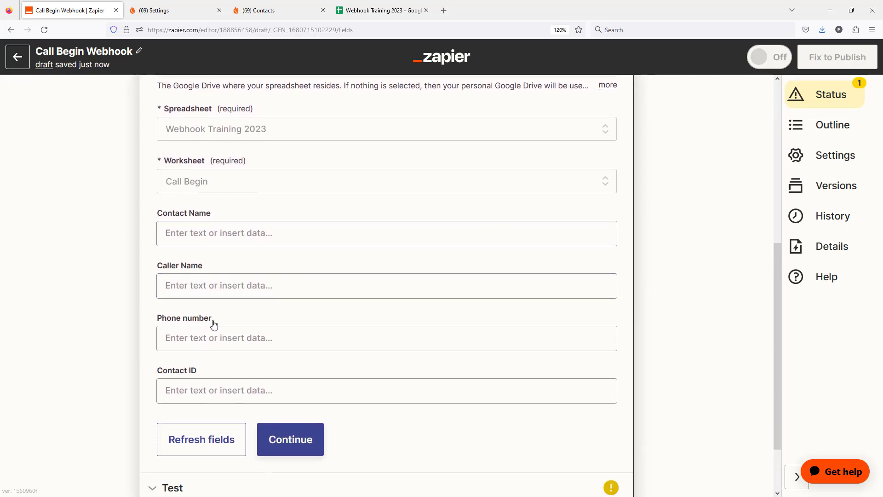
pyautogui.click(386, 11)
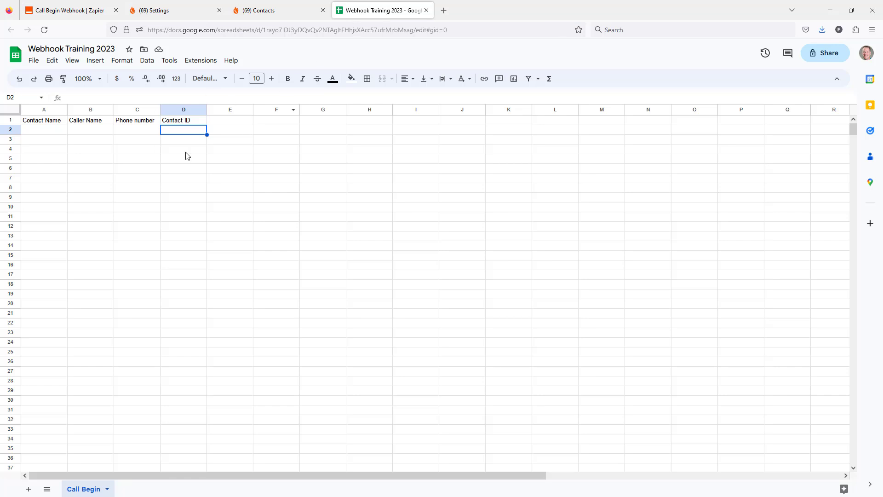
pyautogui.click(79, 12)
pyautogui.click(199, 289)
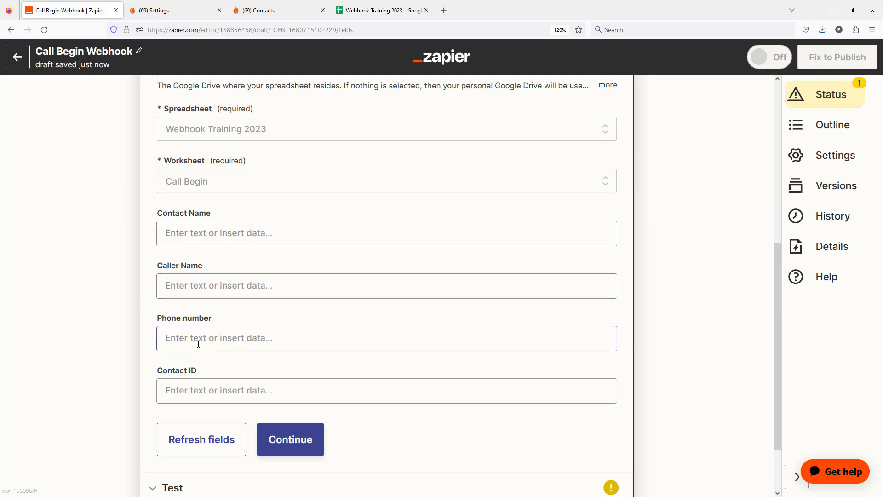
# - Map the Contact Name field to the Catch Hook's Contact First Name and Contact Last Name values
pyautogui.click(203, 236)
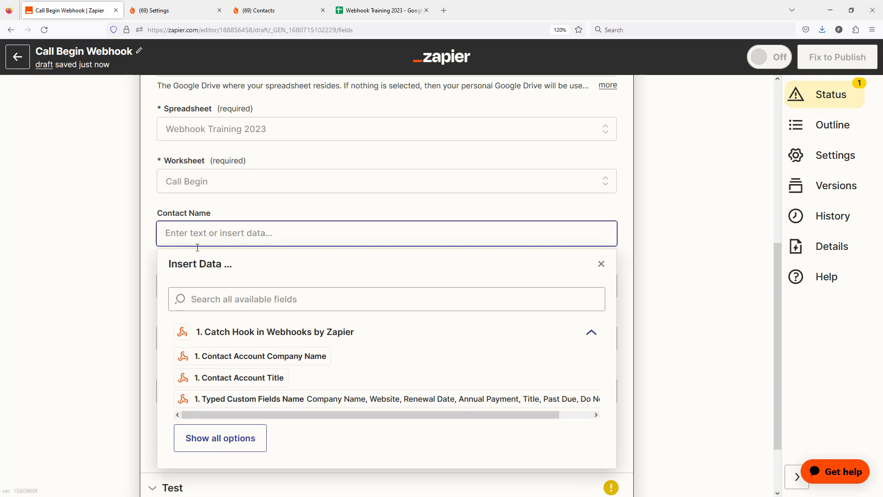
pyautogui.click(219, 444)
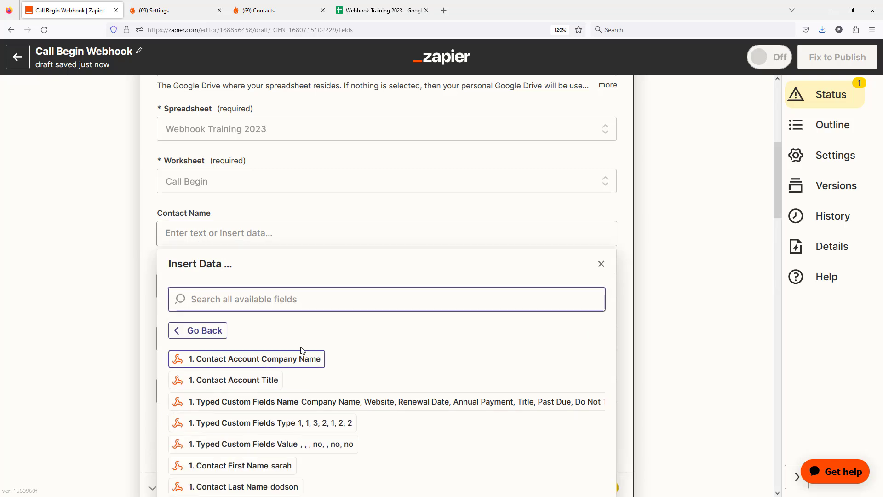
pyautogui.scroll(-3, 315, 346)
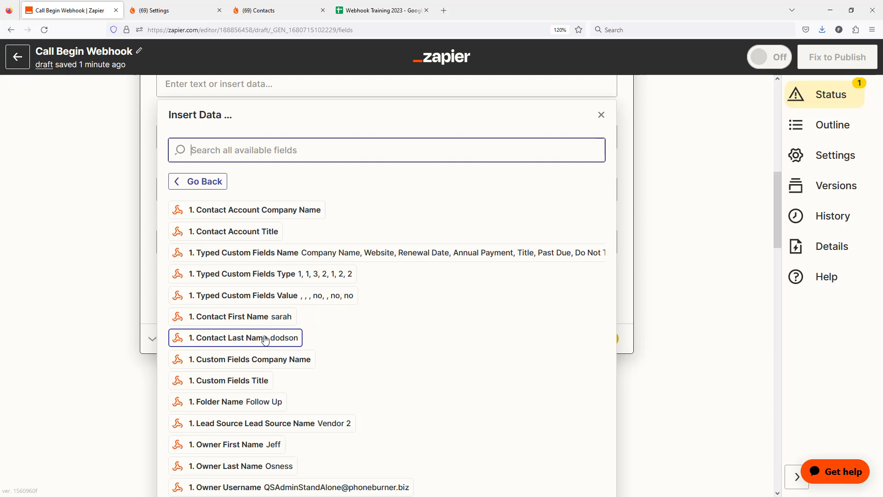
pyautogui.click(259, 322)
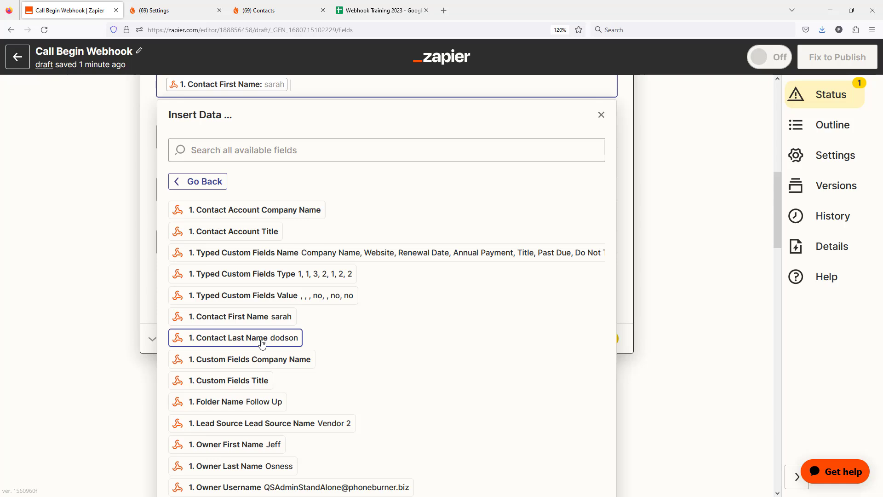
pyautogui.click(262, 342)
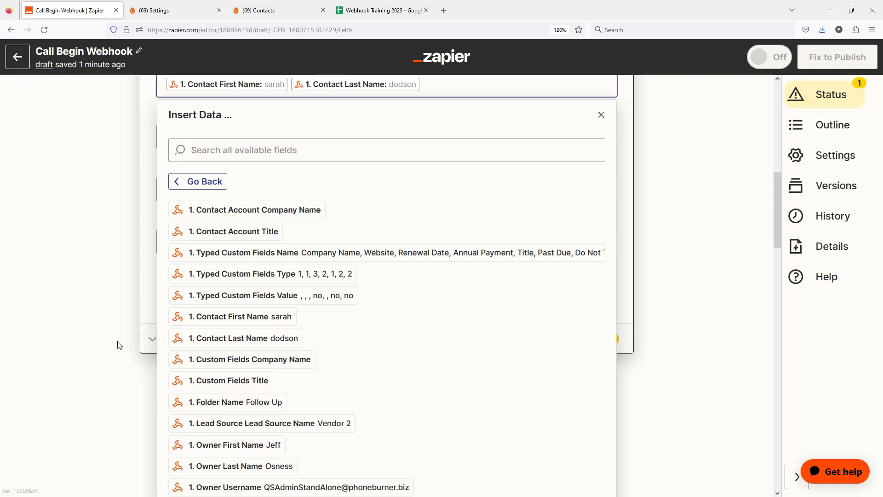
pyautogui.scroll(2, 103, 344)
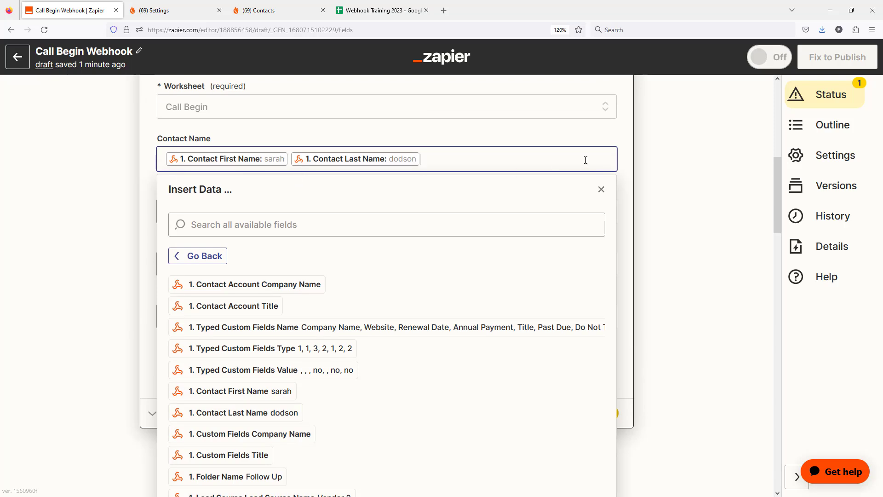
pyautogui.click(639, 163)
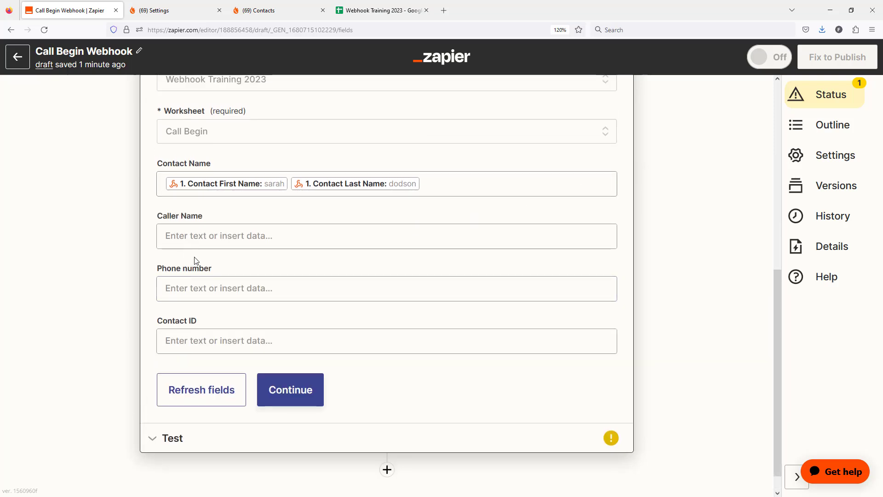
# - Find the owner values from the Catch Hook and map Caller Name to Owner First Name and Owner Last Name
pyautogui.click(200, 233)
pyautogui.click(229, 300)
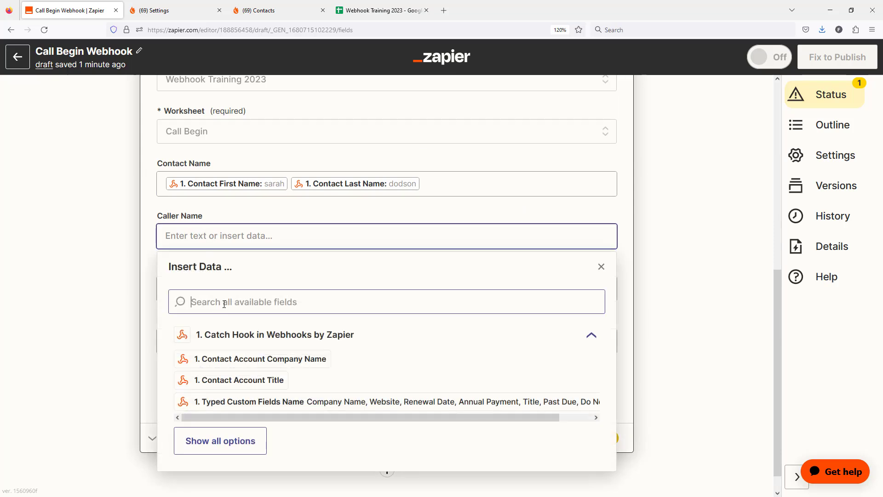
pyautogui.click(227, 439)
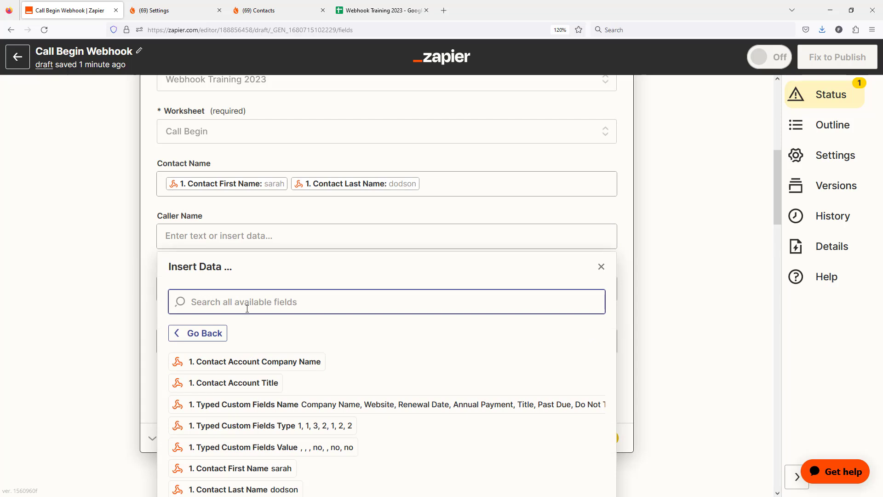
pyautogui.write('owner')
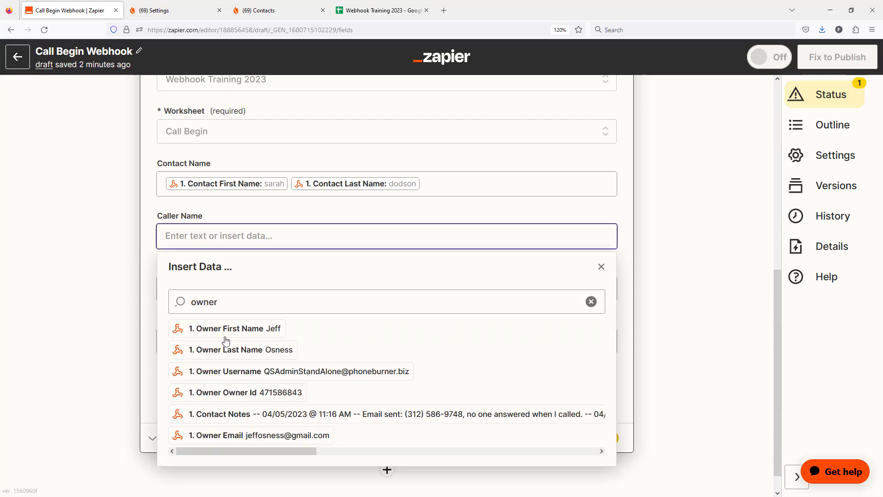
pyautogui.click(227, 338)
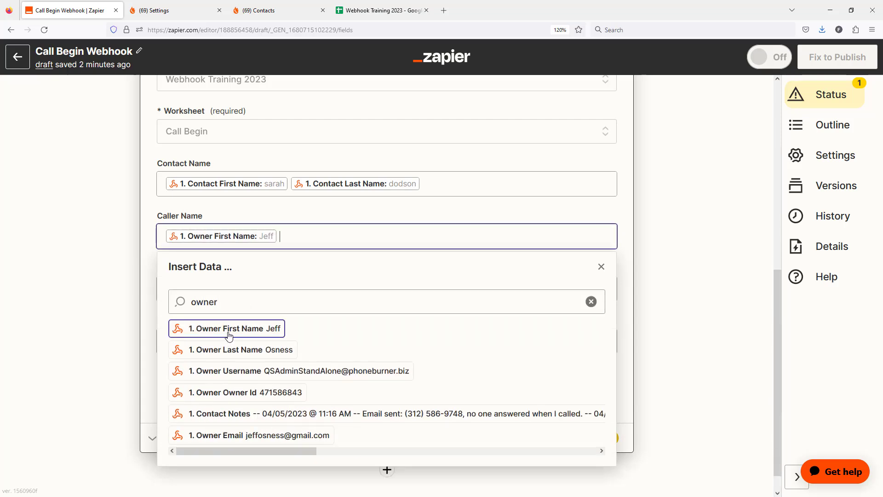
pyautogui.click(229, 351)
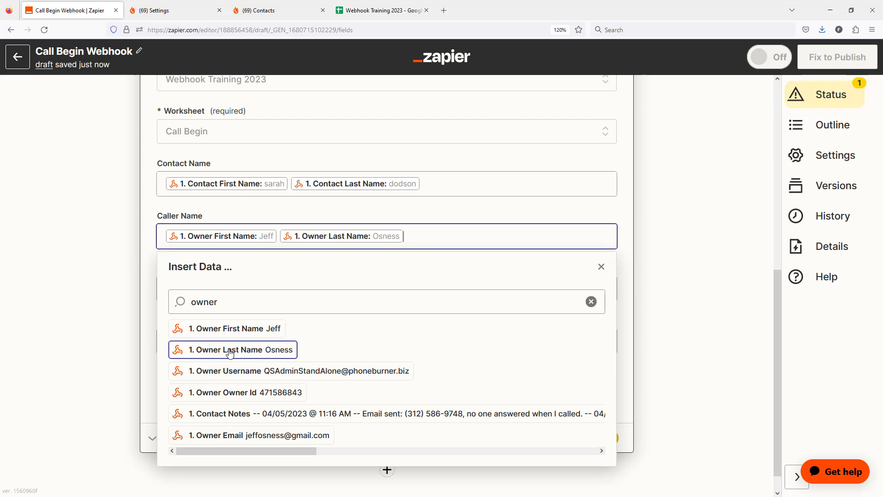
pyautogui.click(656, 251)
# - Find the phone values from the Catch Hook and map the Phone number field to Contact Phone
pyautogui.click(277, 329)
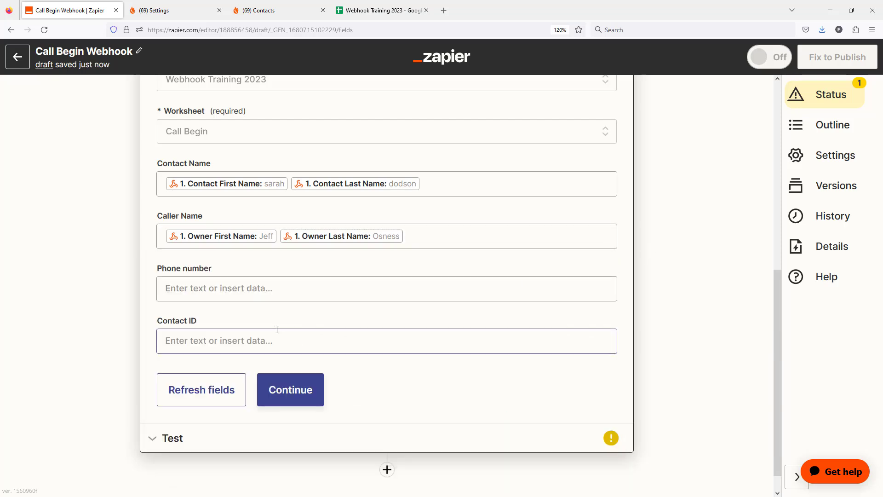
pyautogui.click(191, 290)
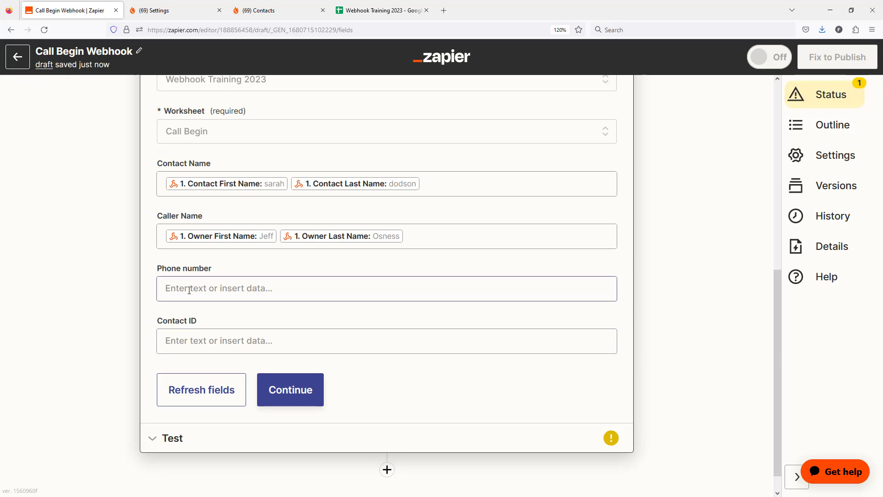
pyautogui.click(189, 290)
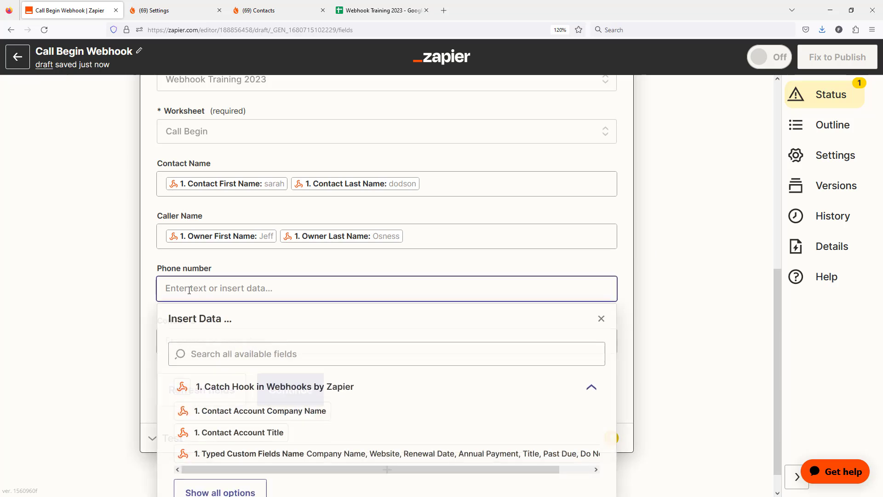
pyautogui.click(225, 353)
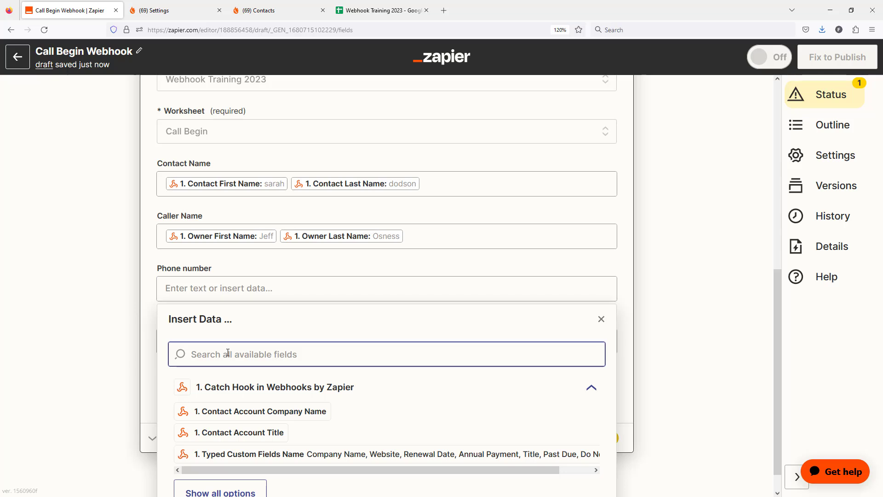
pyautogui.write('phone')
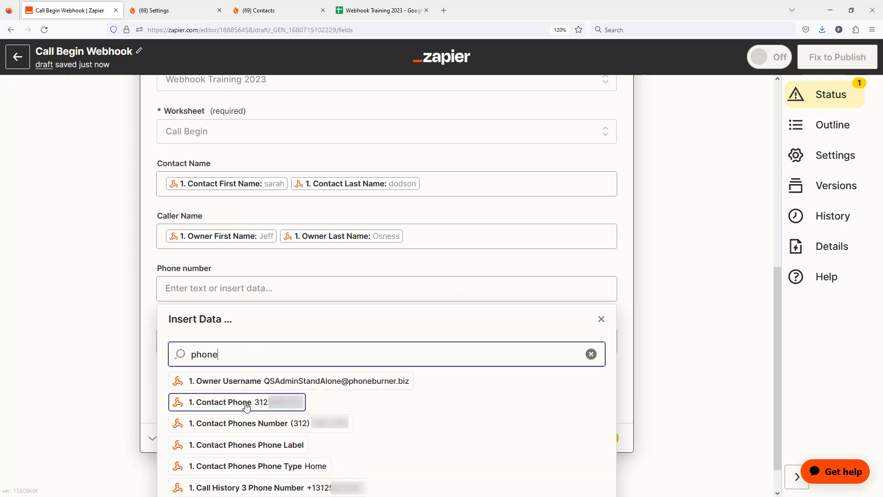
pyautogui.click(247, 402)
pyautogui.click(666, 322)
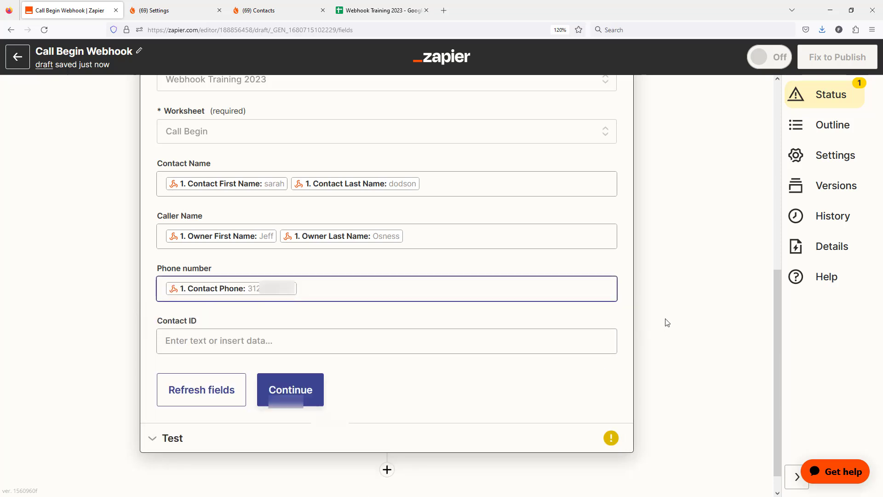
# - Find the contact values from the Catch Hook and map the Contact ID field to Contact User Id
pyautogui.click(205, 339)
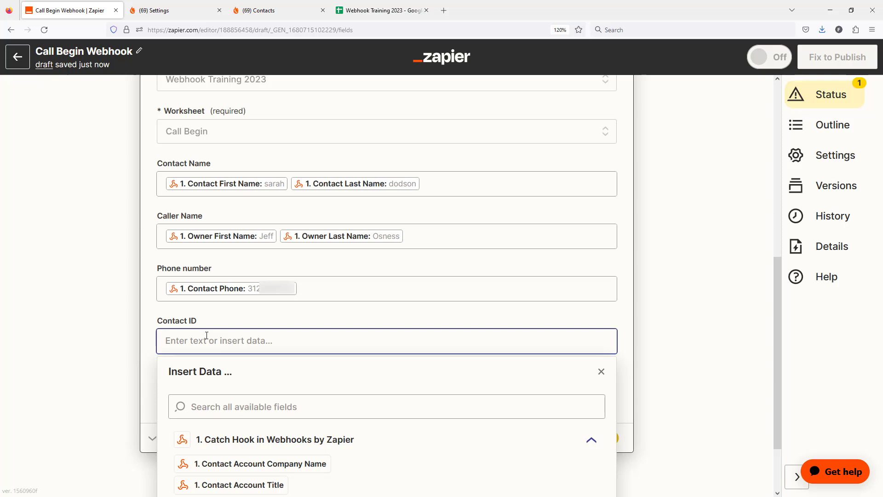
pyautogui.click(232, 412)
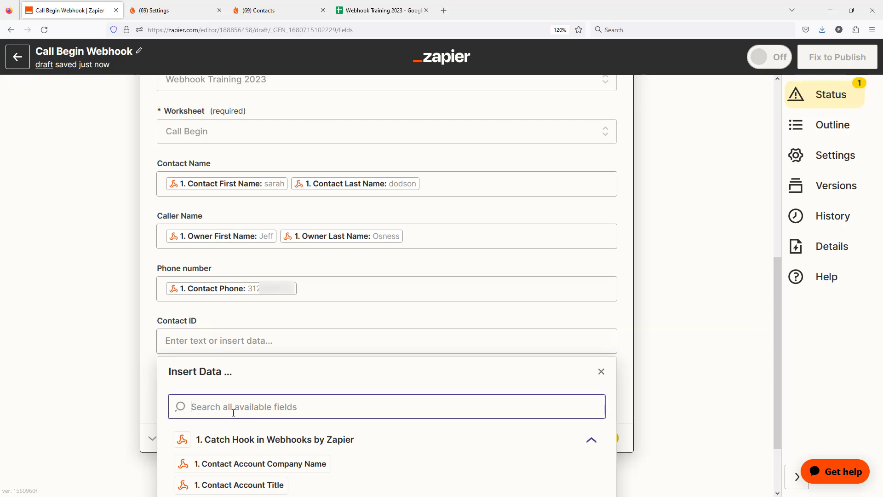
pyautogui.write('contact')
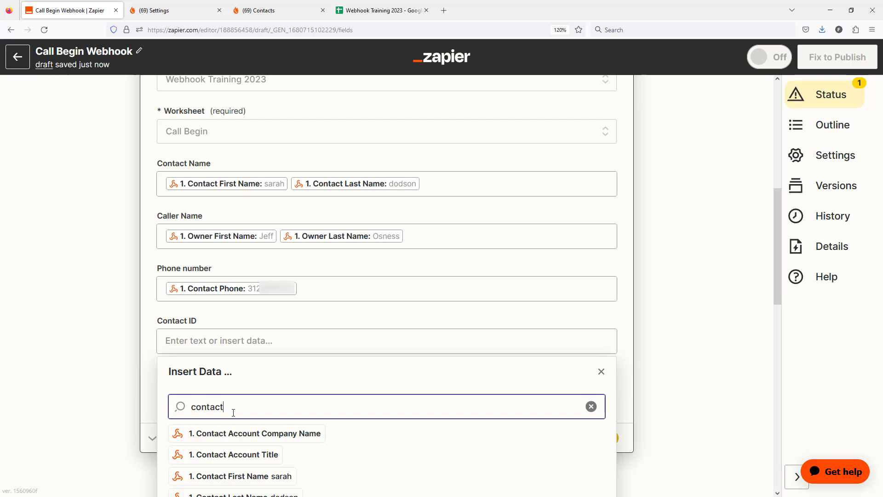
pyautogui.scroll(-3, 329, 389)
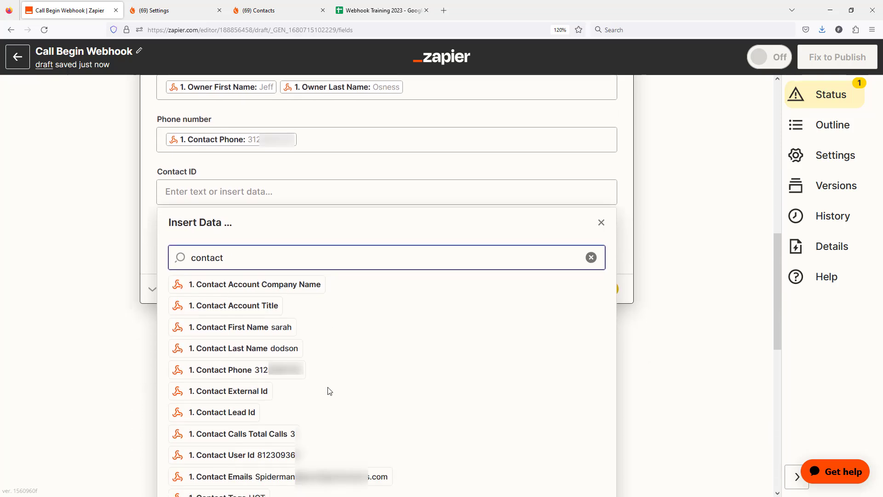
pyautogui.scroll(-2, 329, 390)
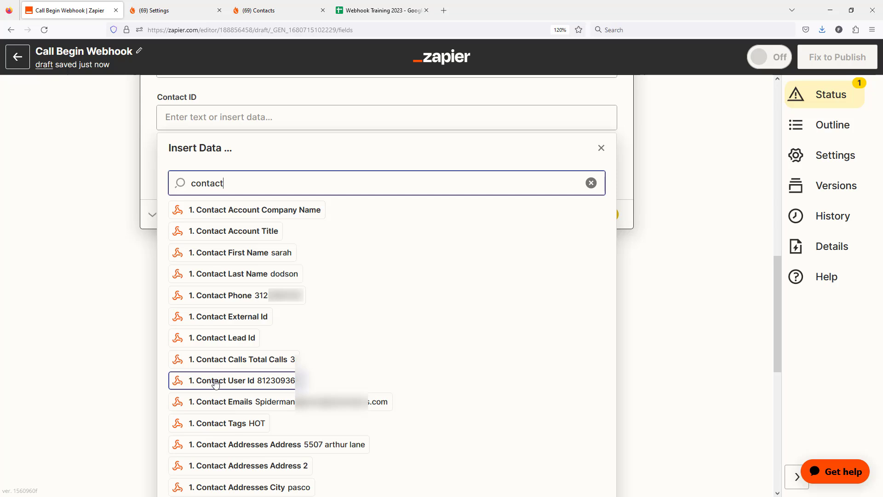
pyautogui.click(215, 381)
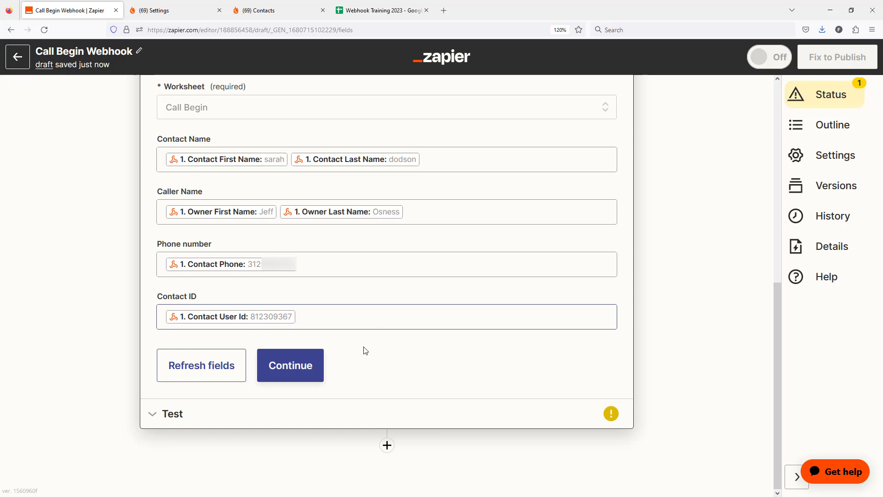
# - Continue to the action's test, send the sample row to Google Sheets and check it in the Webhook Training 2023 spreadsheet
pyautogui.click(296, 373)
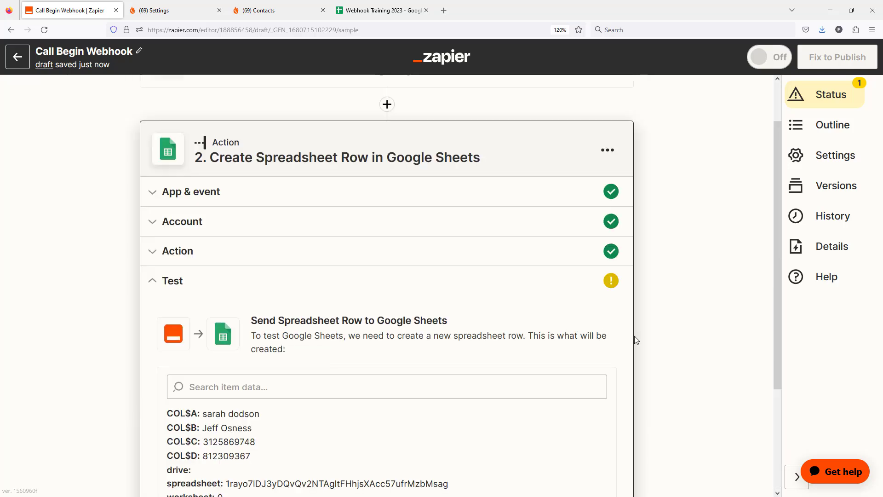
pyautogui.scroll(-3, 639, 342)
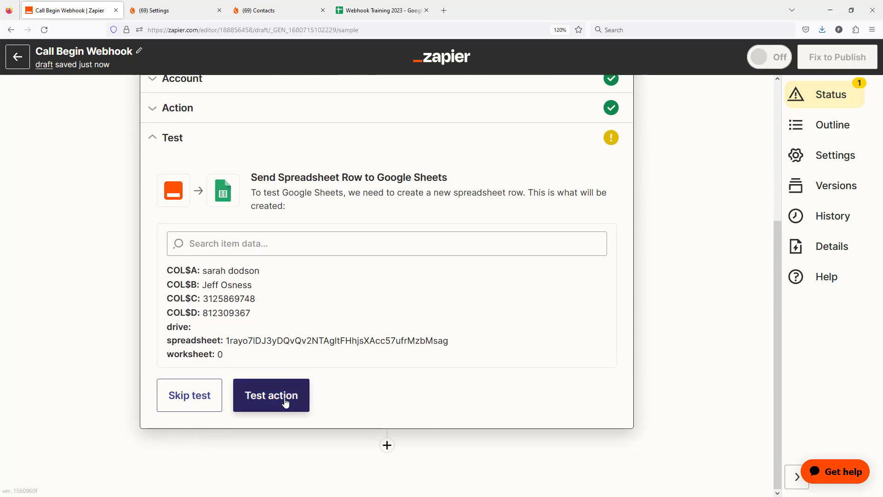
pyautogui.click(286, 403)
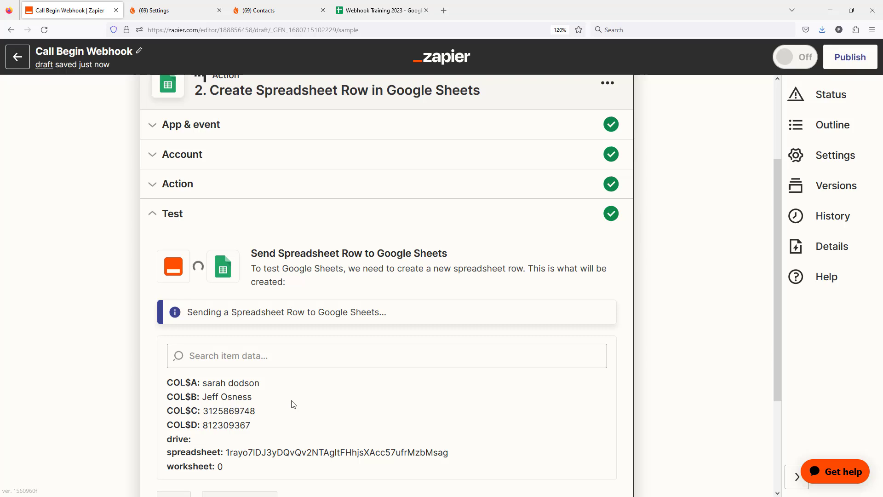
pyautogui.click(357, 13)
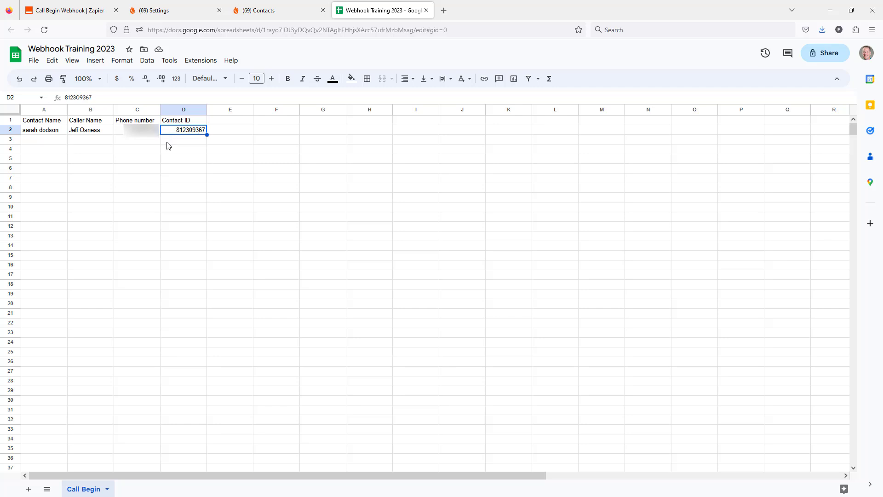
# - Return to the Zapier editor and publish the Call Begin Webhook Zap
pyautogui.click(76, 12)
pyautogui.scroll(-1, 342, 306)
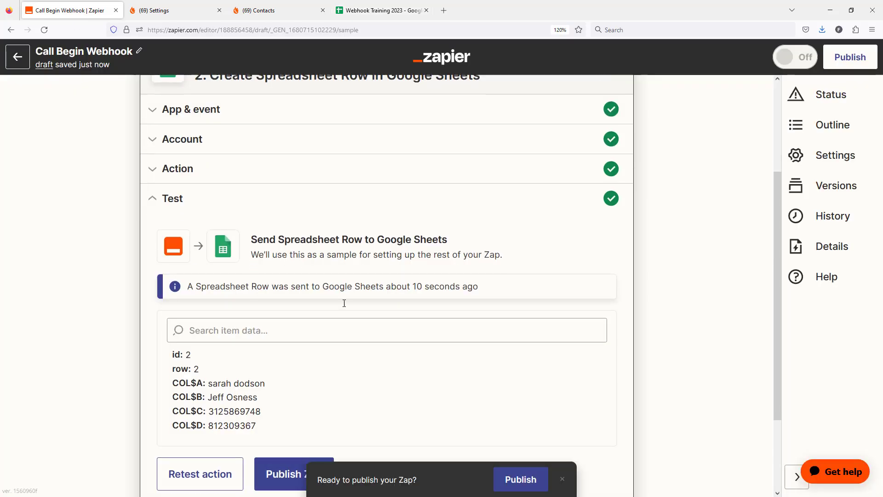
pyautogui.scroll(-3, 342, 307)
pyautogui.click(288, 376)
pyautogui.click(442, 282)
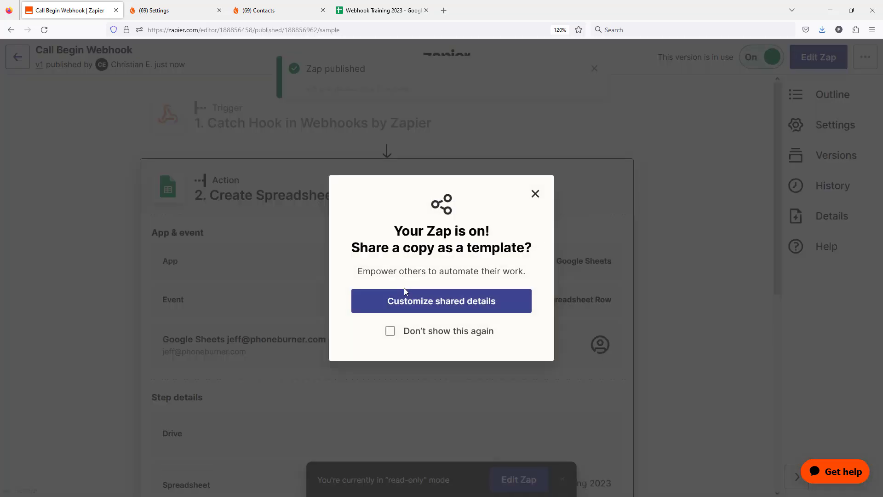
# - Dismiss the template-sharing offer and bring up the PhoneBurner dial session over the Webhook Training 2023 spreadsheet
pyautogui.click(534, 194)
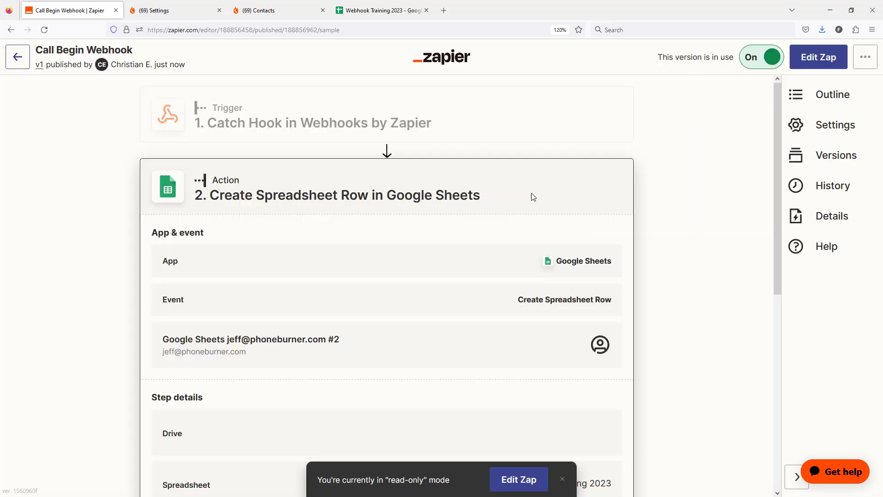
pyautogui.click(394, 14)
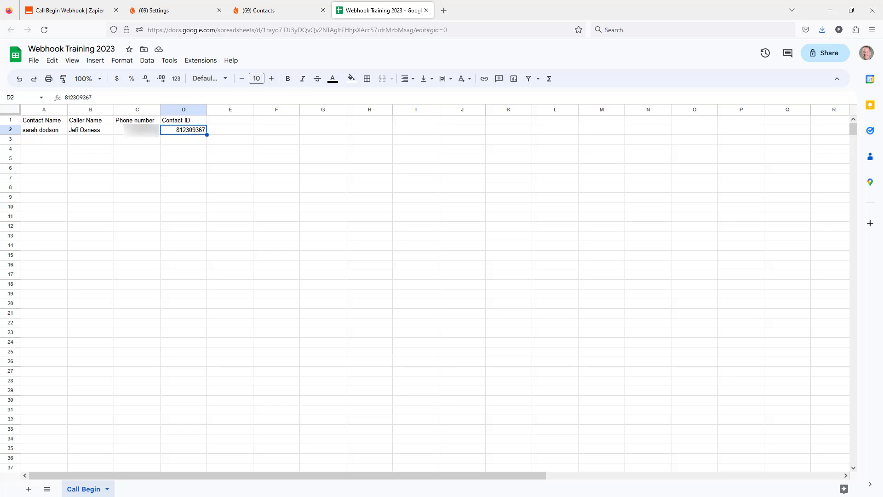
pyautogui.hotkey('alt', 'Tab')
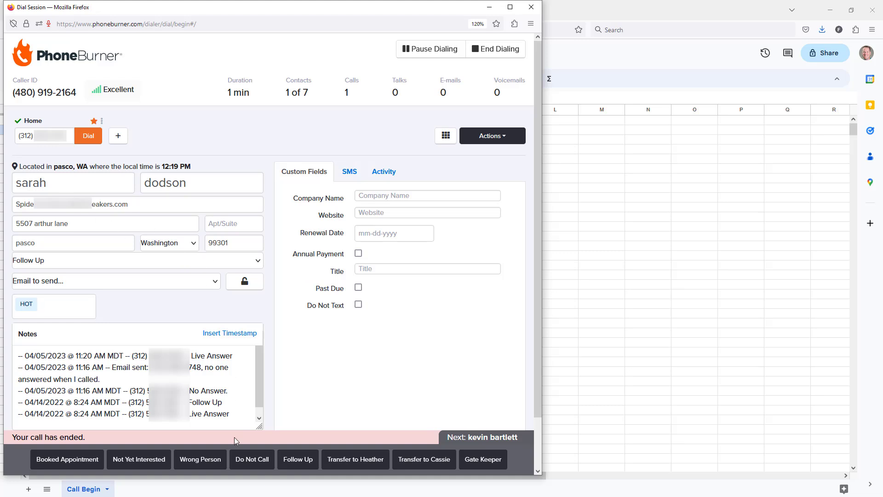
# - Log the ended call as Wrong Person and the next two calls as No Answer, with the dial session window moved clear of the worksheet's data
pyautogui.click(203, 466)
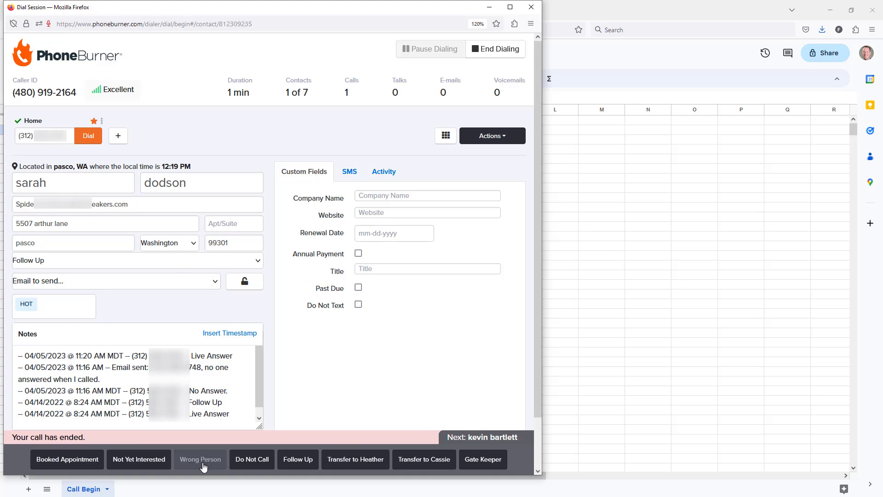
pyautogui.moveTo(179, 11); pyautogui.dragTo(467, 18)
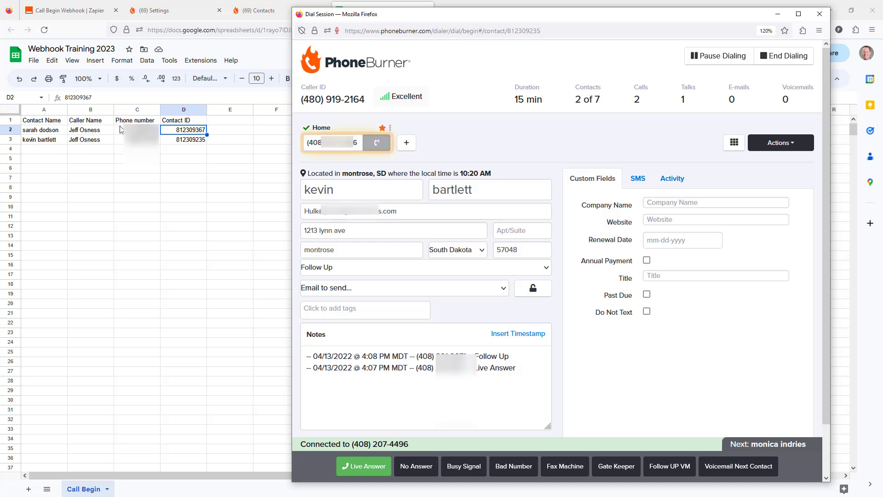
pyautogui.click(431, 467)
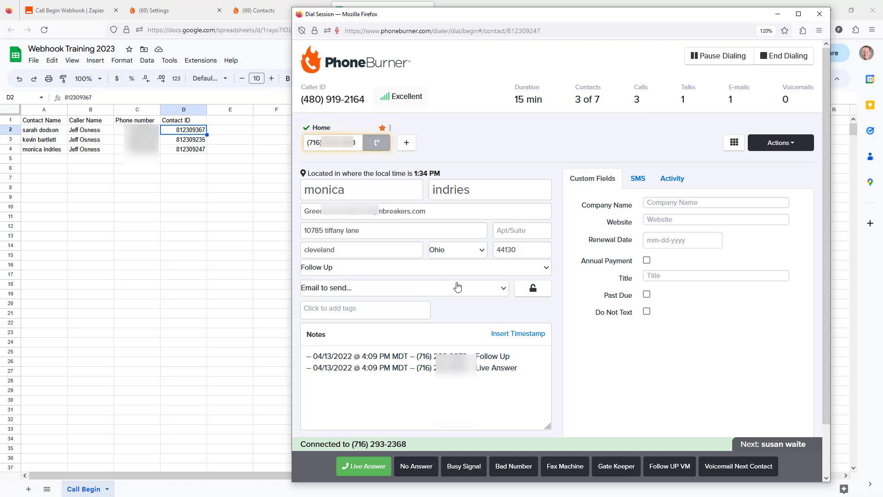
pyautogui.click(424, 467)
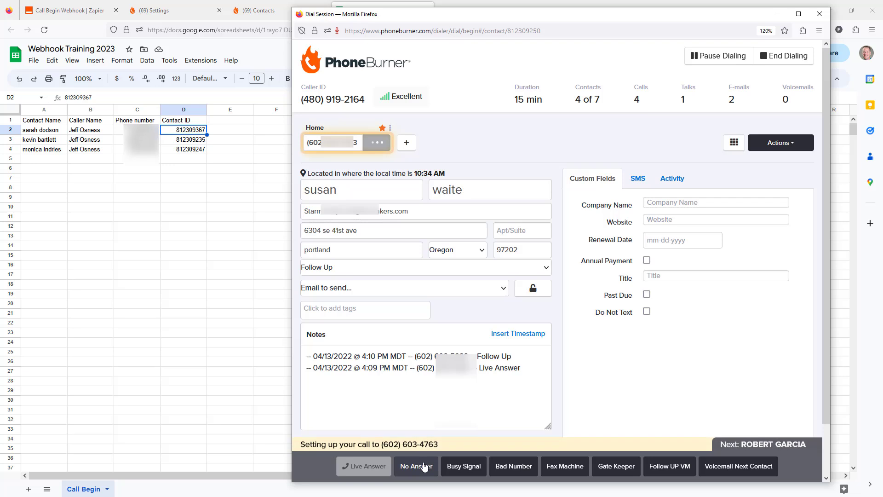